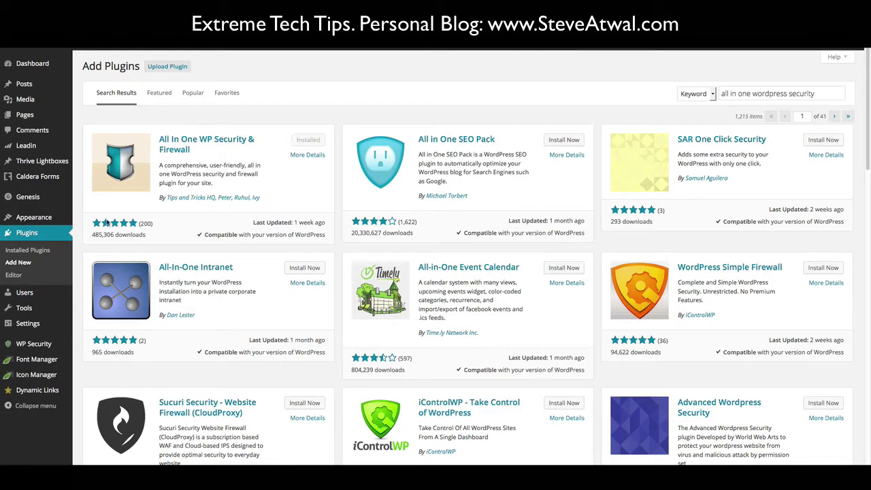
# - Reveal the WP Security submenu in the admin sidebar, listing the plugin's pages
pyautogui.moveTo(40, 329)
pyautogui.moveTo(39, 344)
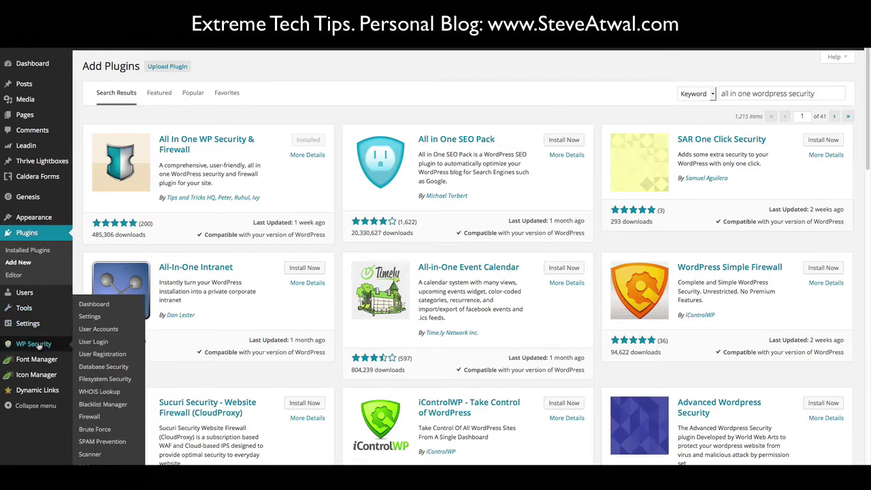
# - Open the WP Security dashboard and read the 320/460 strength score and points breakdown
pyautogui.click(34, 344)
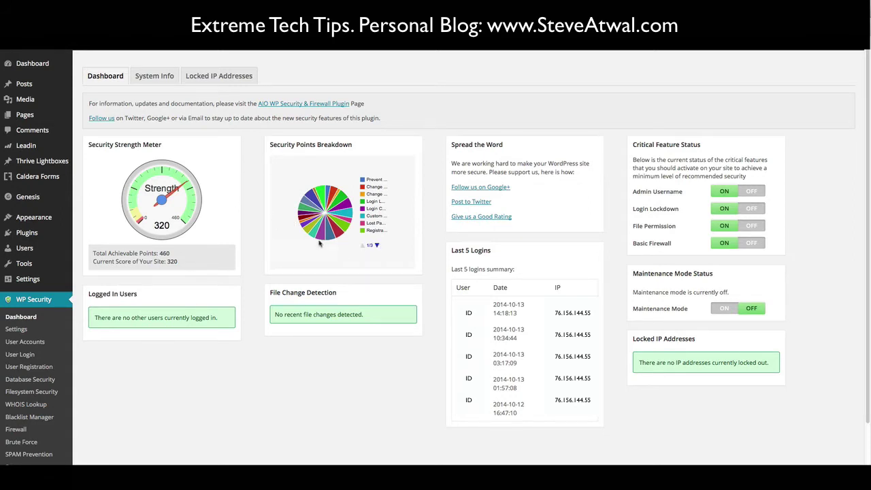
pyautogui.moveTo(321, 237)
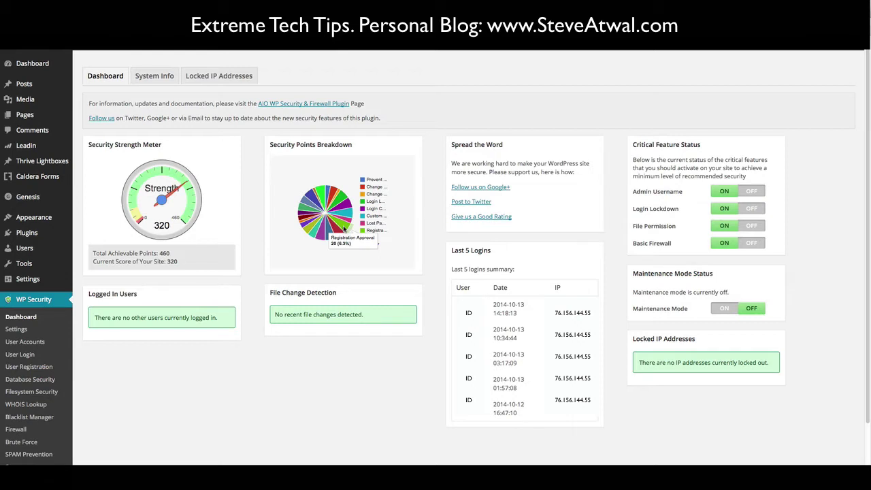
pyautogui.moveTo(327, 199)
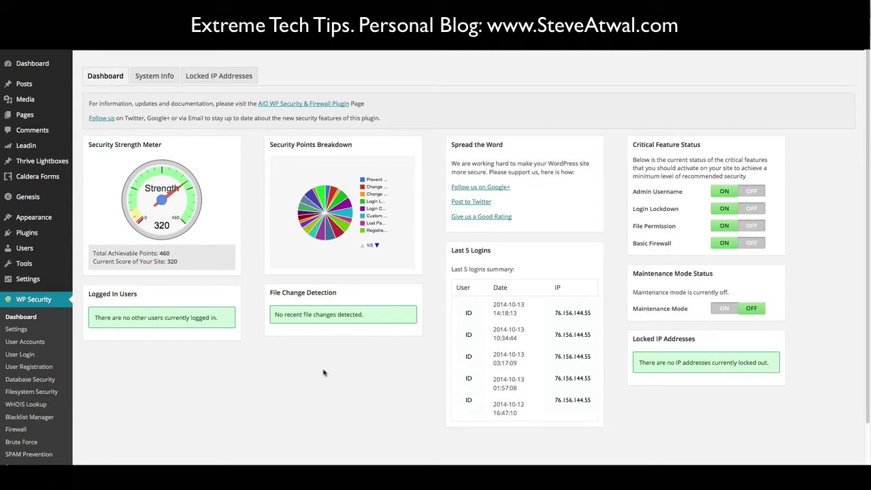
pyautogui.scroll(-2, 126, 369)
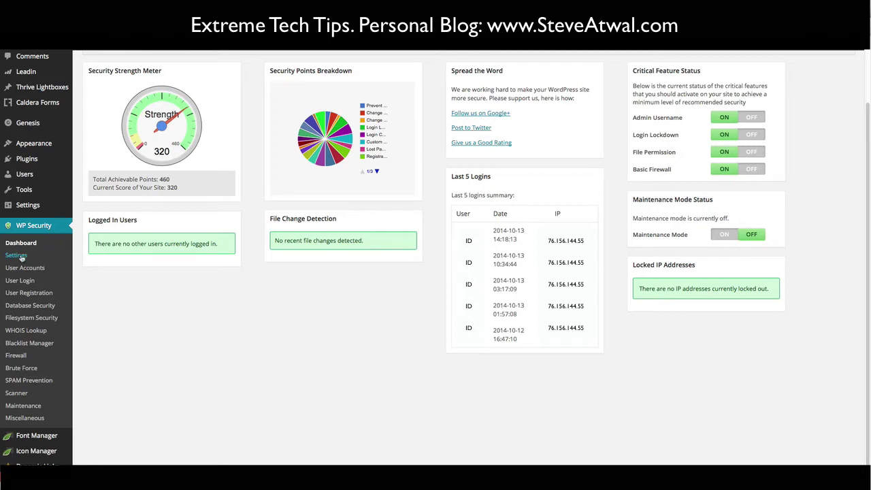
# - Open WP Security Settings on the General Settings tab with its backup links
pyautogui.click(16, 255)
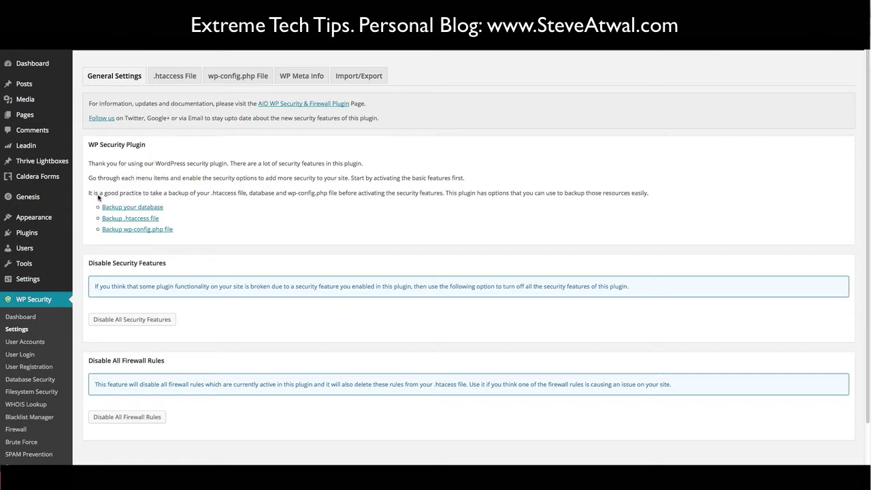
# - Highlight the backup recommendation, then follow 'Backup your database' to the DB Backup tab
pyautogui.moveTo(89, 195); pyautogui.dragTo(446, 195)
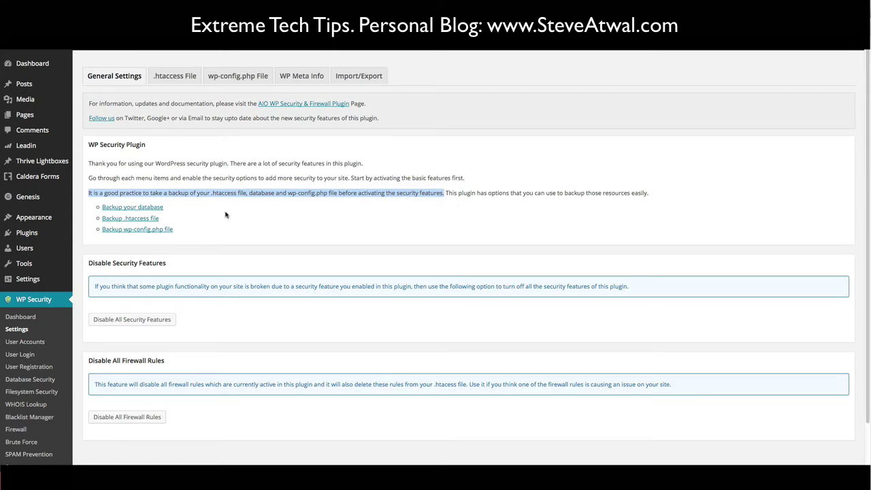
pyautogui.click(251, 214)
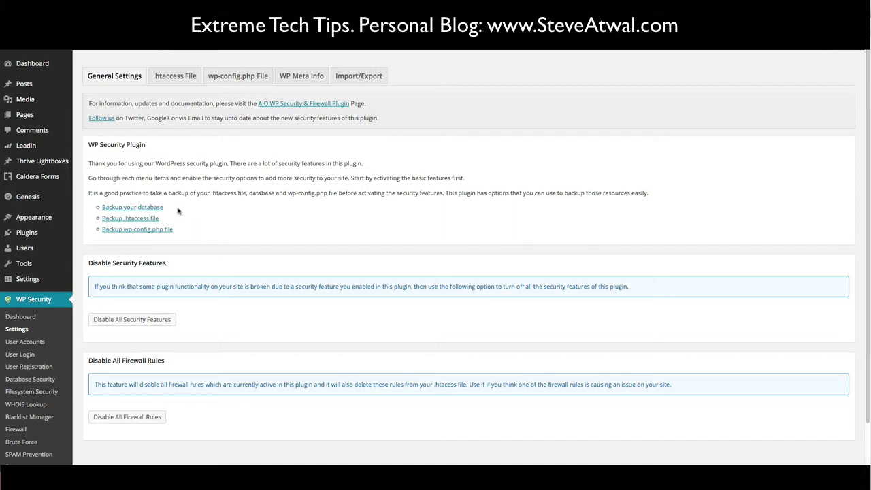
pyautogui.click(153, 211)
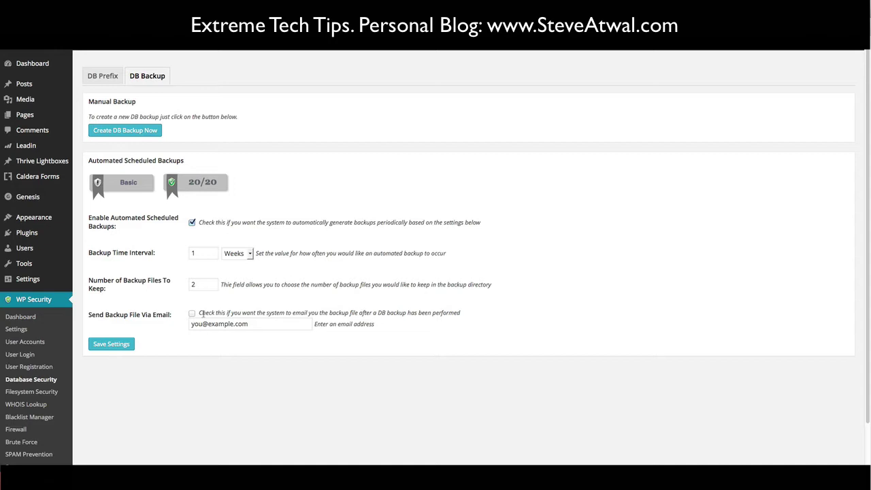
# - Switch to the DB Prefix tab, which reports the default 'wp_' table prefix
pyautogui.click(103, 79)
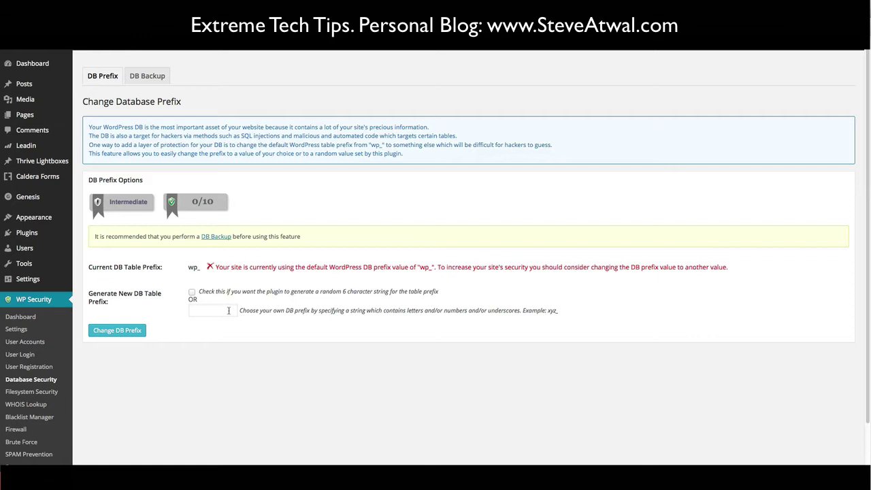
pyautogui.click(229, 310)
pyautogui.write('word')
pyautogui.write('_')
pyautogui.press('BackSpace')
pyautogui.press('BackSpace')
pyautogui.press('BackSpace')
pyautogui.press('BackSpace')
pyautogui.press('BackSpace')
pyautogui.write('gympsy')
pyautogui.press('BackSpace')
pyautogui.press('BackSpace')
pyautogui.press('BackSpace')
pyautogui.press('BackSpace')
pyautogui.press('BackSpace')
pyautogui.press('BackSpace')
pyautogui.press('BackSpace')
pyautogui.write('bilbo_')
pyautogui.press('BackSpace')
pyautogui.press('BackSpace')
pyautogui.press('BackSpace')
pyautogui.press('BackSpace')
pyautogui.press('BackSpace')
pyautogui.press('BackSpace')
pyautogui.click(19, 331)
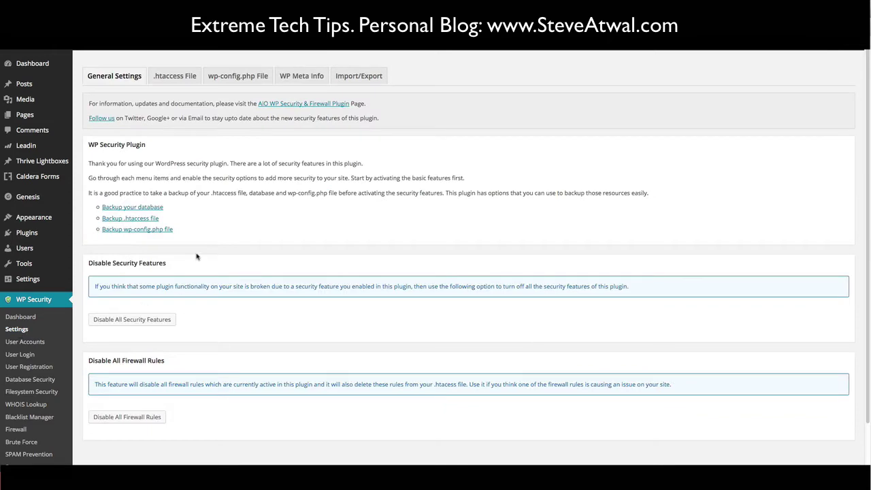
# - Follow the 'Backup .htaccess file' link to the file backup section
pyautogui.click(144, 219)
# - Show the wp-config.php File tab with its backup, restore and current contents
pyautogui.click(147, 230)
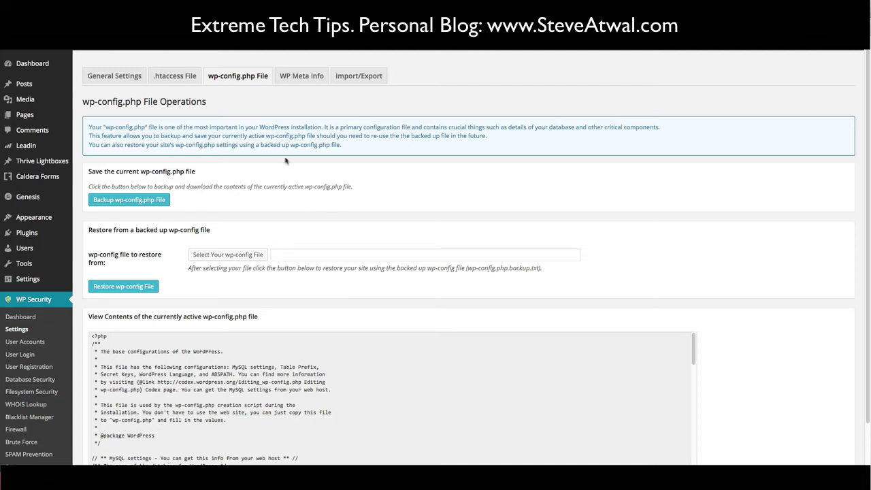
# - Enable Remove WP Generator Meta Info to hide the WordPress 3.5.1 version, and save
pyautogui.click(302, 76)
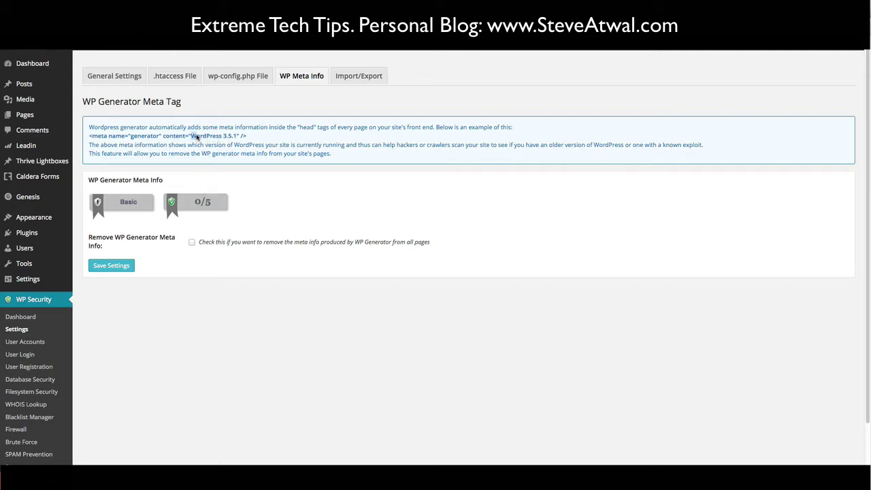
pyautogui.moveTo(190, 136); pyautogui.dragTo(236, 136)
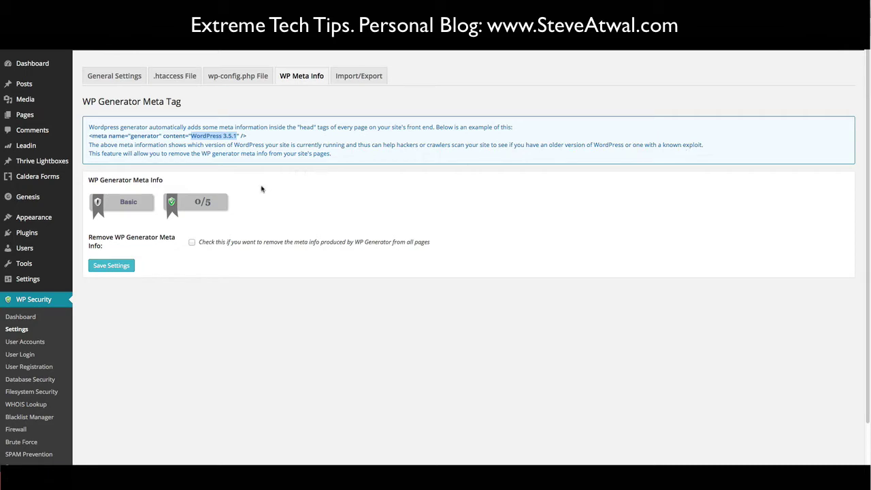
pyautogui.click(193, 243)
pyautogui.click(111, 266)
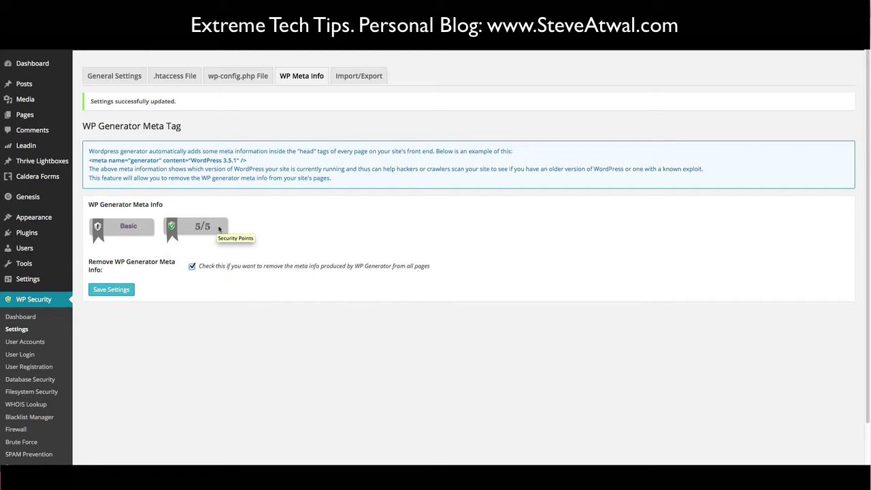
# - Review the Export/Import settings description, then open User Accounts showing no 'admin' username
pyautogui.click(356, 77)
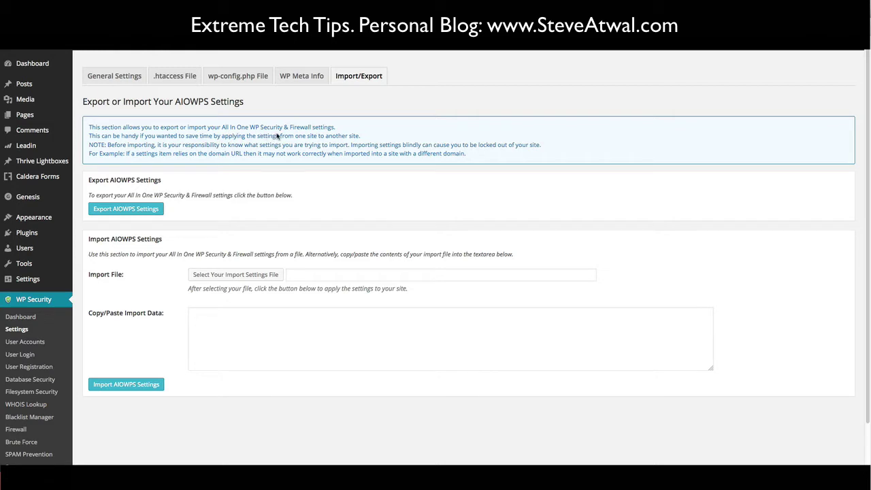
pyautogui.moveTo(336, 129); pyautogui.dragTo(159, 130)
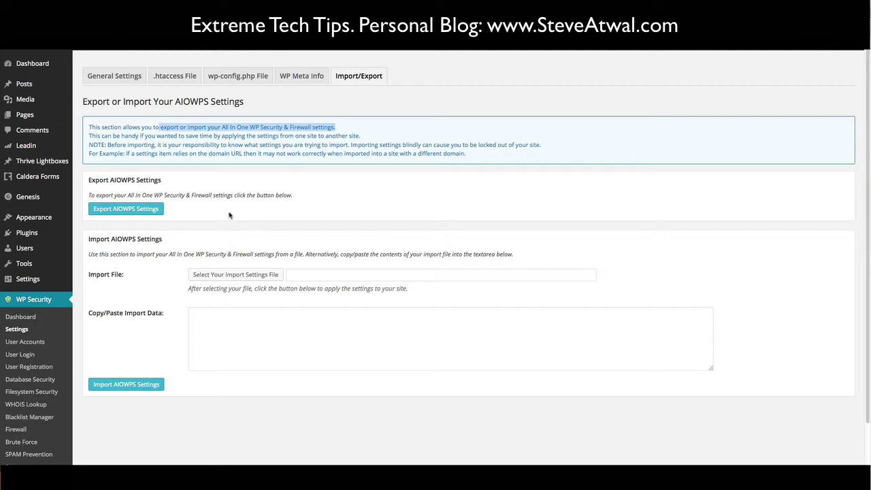
pyautogui.click(229, 215)
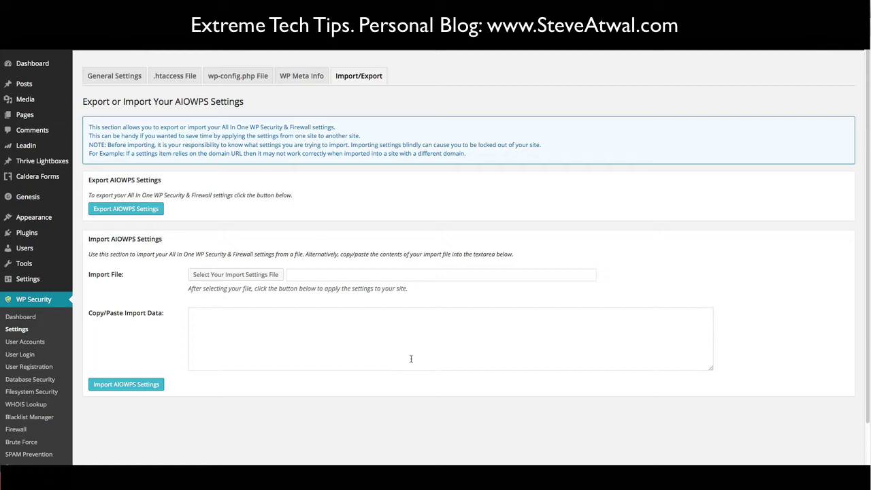
pyautogui.click(26, 343)
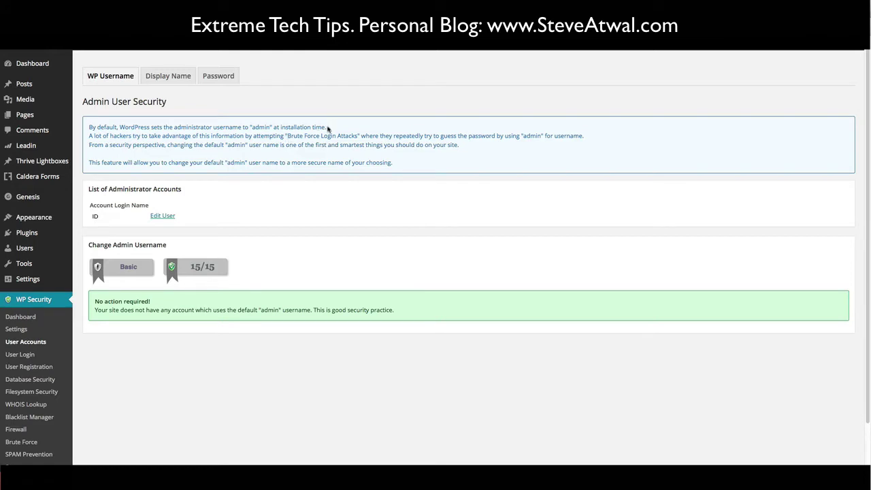
pyautogui.moveTo(328, 127); pyautogui.dragTo(89, 128)
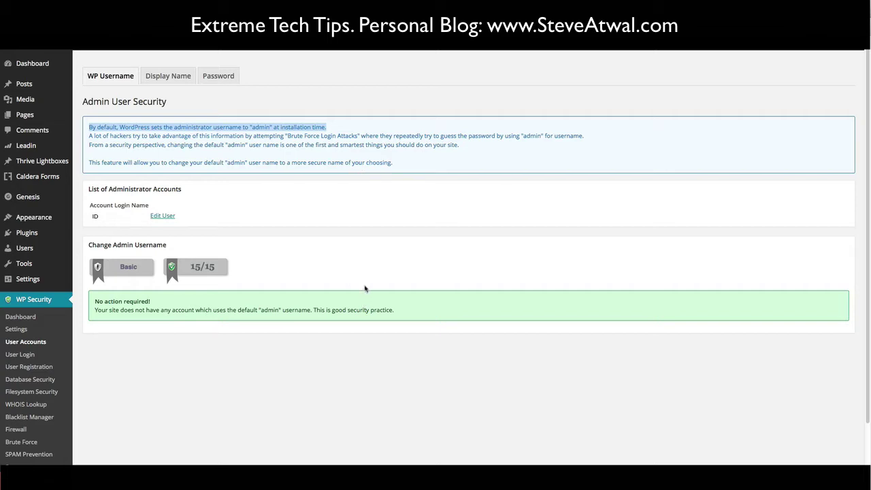
pyautogui.click(326, 226)
# - Open the Display Name tab and highlight its nickname explanation beside the 5/5 score
pyautogui.click(172, 80)
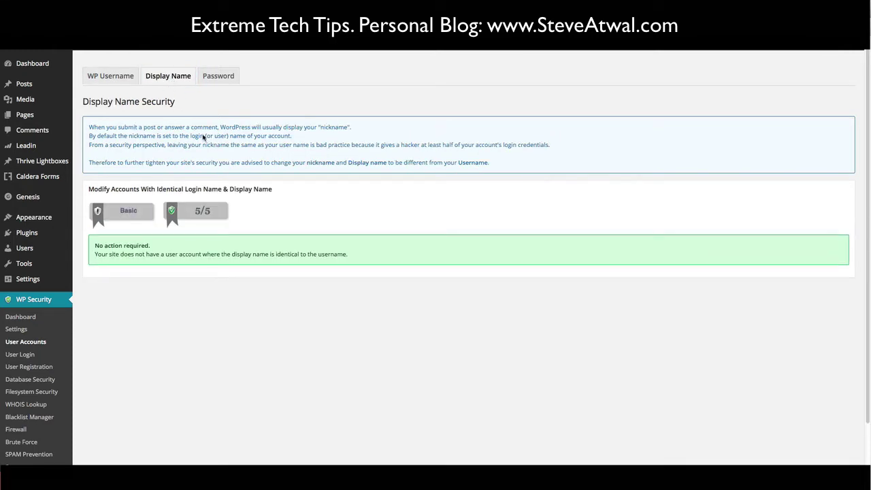
pyautogui.moveTo(355, 126); pyautogui.dragTo(96, 125)
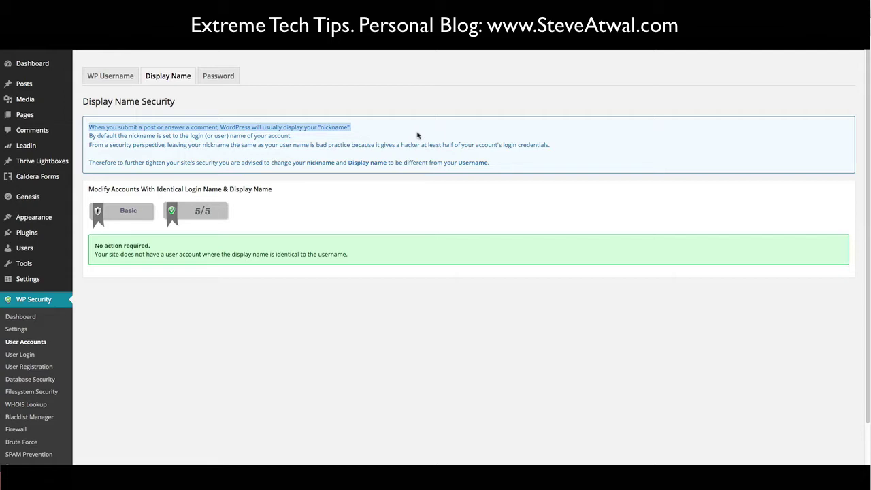
pyautogui.click(246, 211)
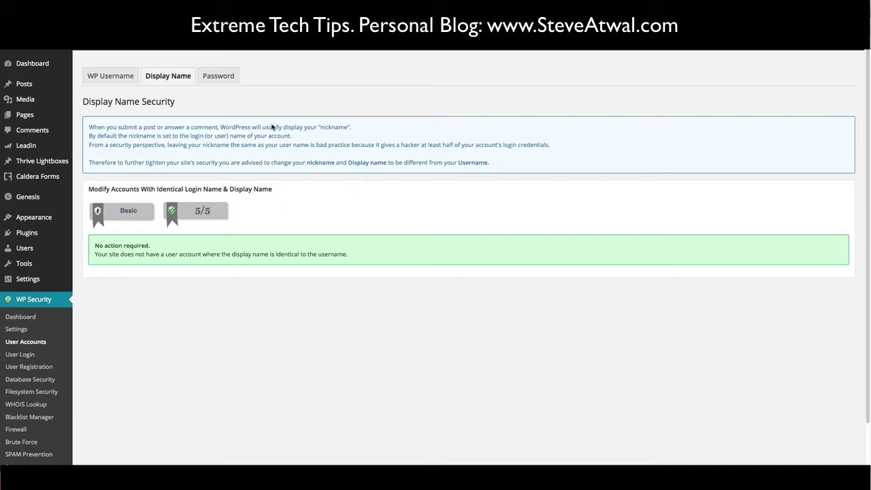
# - Open the Password Tool tab and place the cursor in the empty password strength checker
pyautogui.click(227, 79)
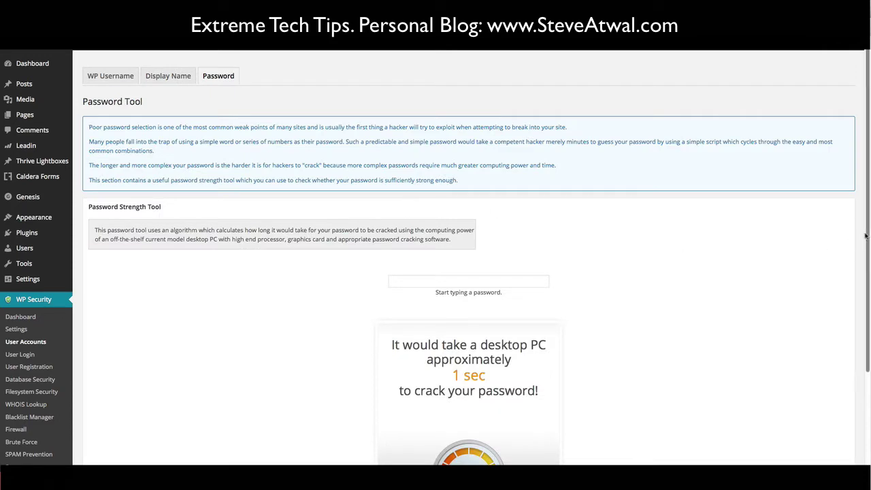
pyautogui.scroll(-1, 868, 244)
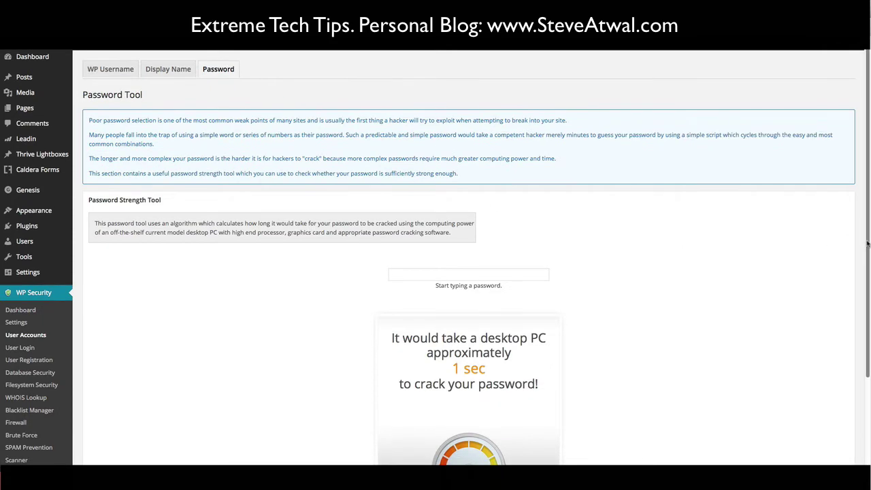
pyautogui.moveTo(867, 243); pyautogui.dragTo(863, 273)
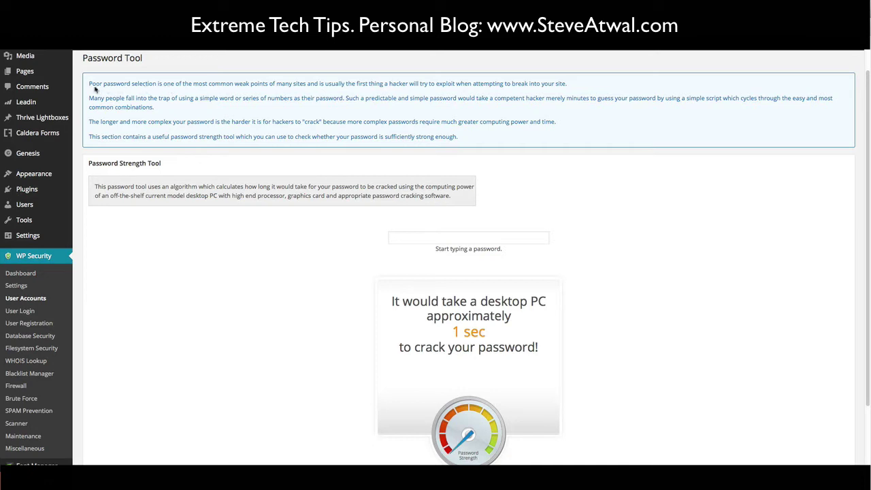
pyautogui.moveTo(89, 85); pyautogui.dragTo(612, 87)
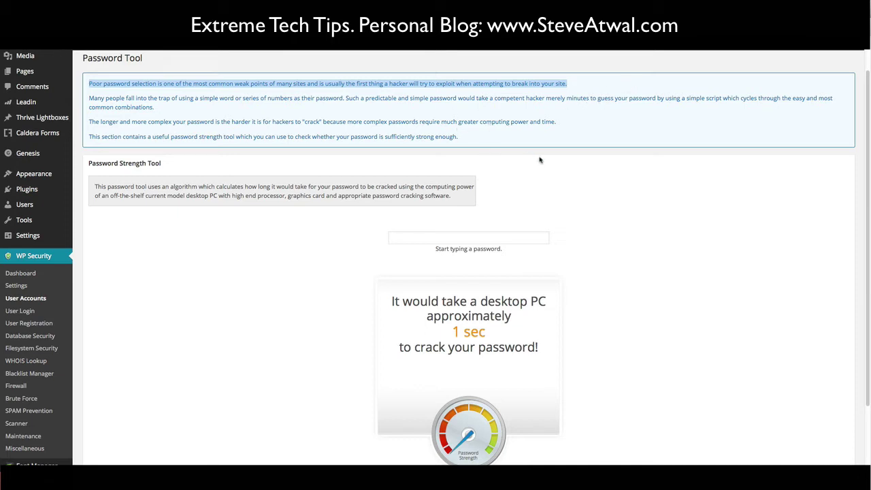
pyautogui.click(429, 239)
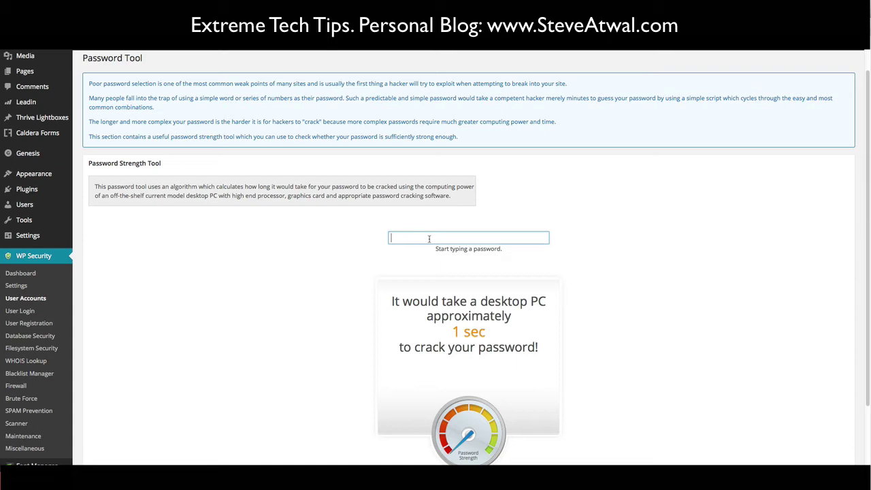
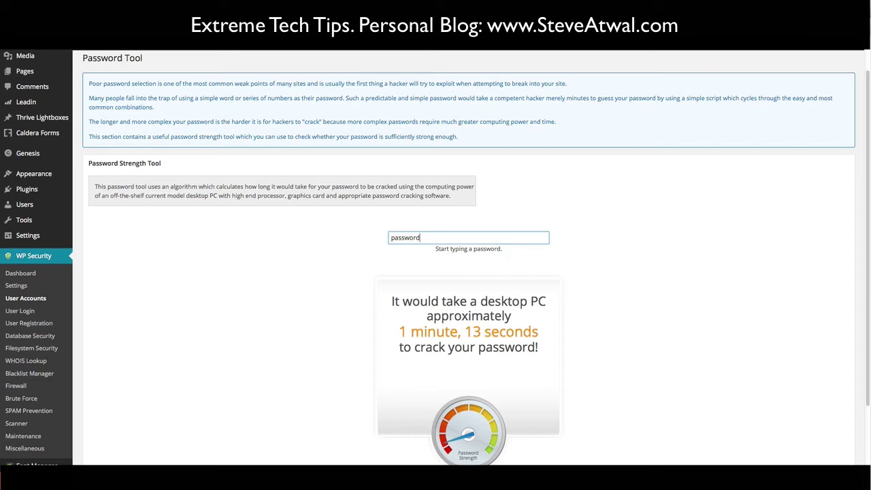
# - Test the word 'password' in the strength checker, then erase it
pyautogui.press('BackSpace')
pyautogui.press('BackSpace')
pyautogui.press('BackSpace')
pyautogui.press('BackSpace')
pyautogui.press('BackSpace')
pyautogui.press('BackSpace')
pyautogui.press('BackSpace')
pyautogui.press('BackSpace')
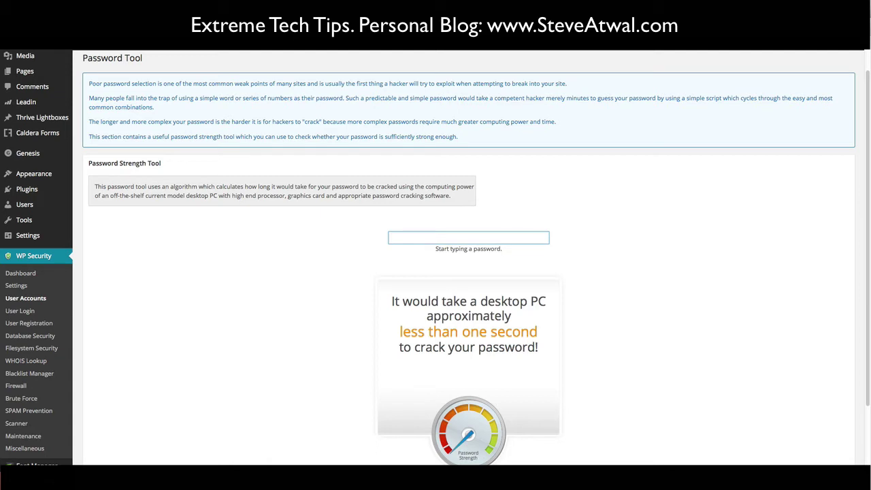
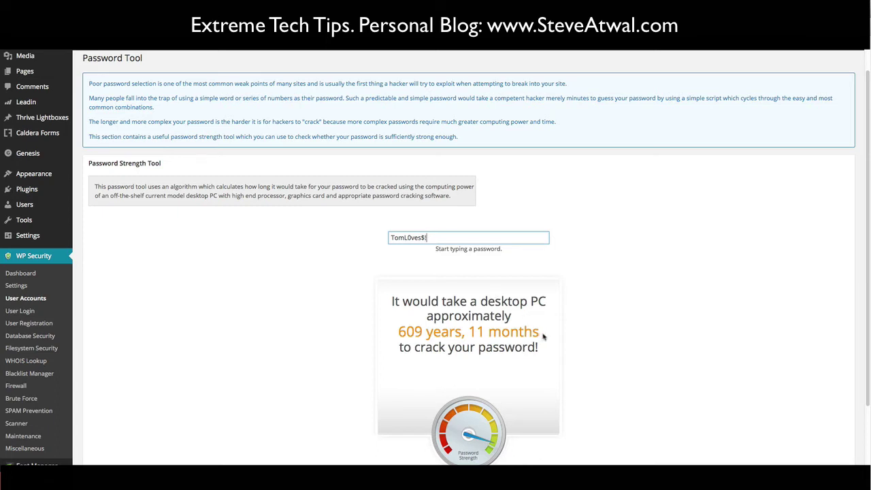
pyautogui.moveTo(540, 335); pyautogui.dragTo(398, 331)
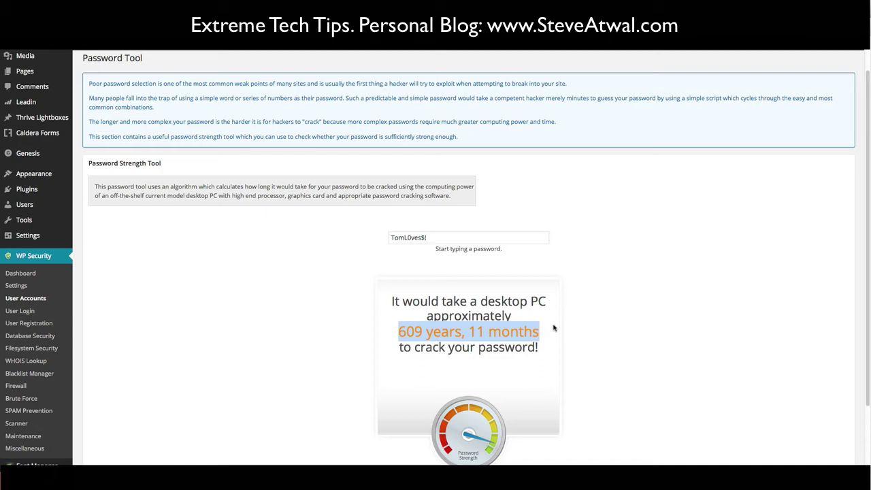
pyautogui.click(553, 328)
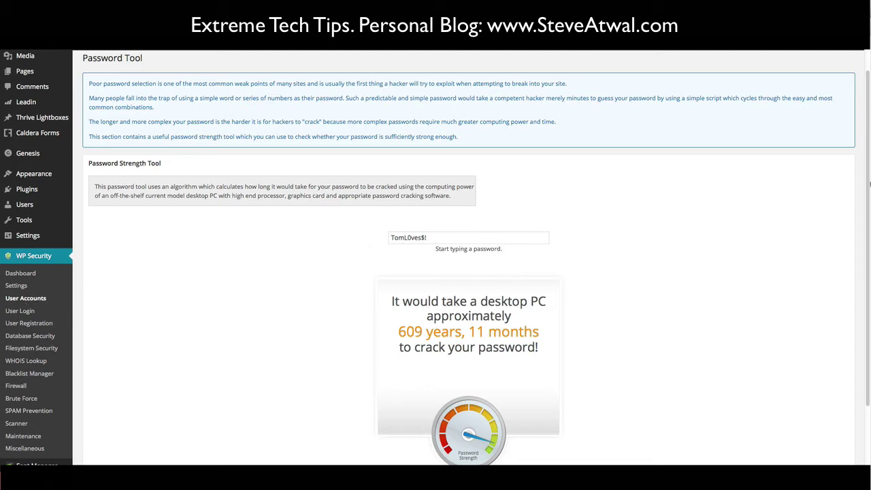
pyautogui.scroll(1, 867, 162)
pyautogui.moveTo(868, 162); pyautogui.dragTo(869, 129)
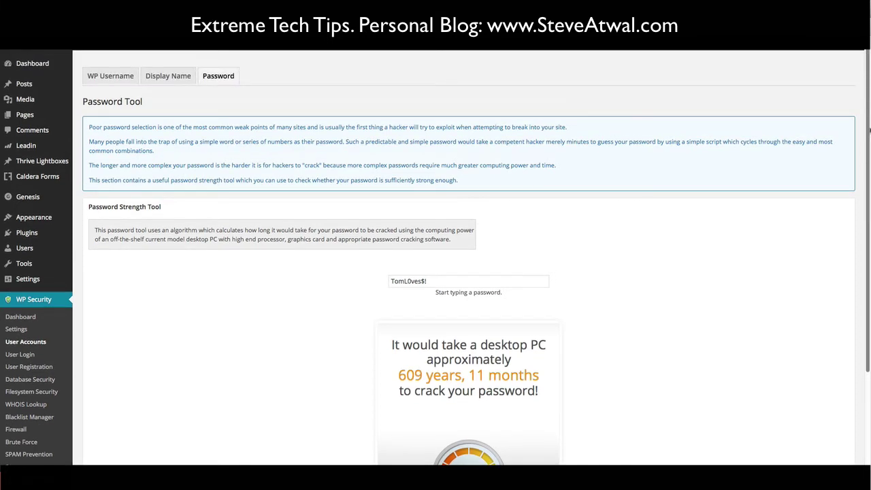
pyautogui.scroll(-3, 200, 256)
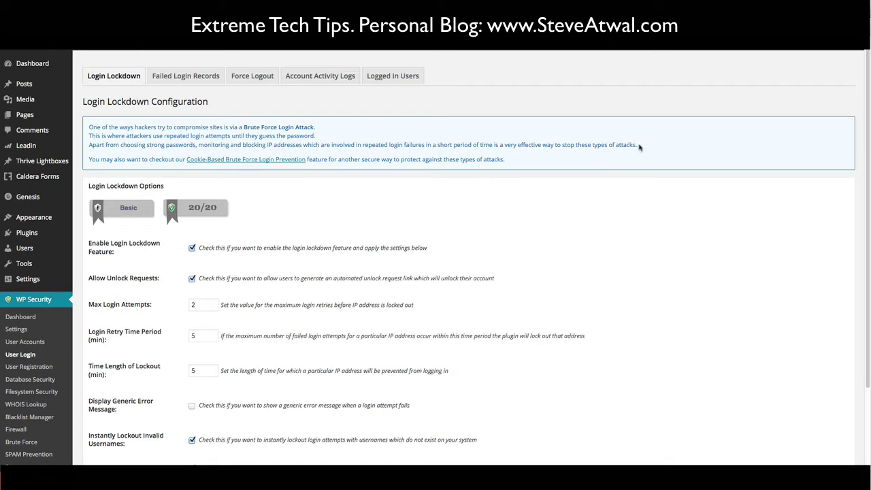
# - Point out the note on blocking IPs after repeated login failures, then open Failed Login Records
pyautogui.moveTo(639, 147); pyautogui.dragTo(85, 151)
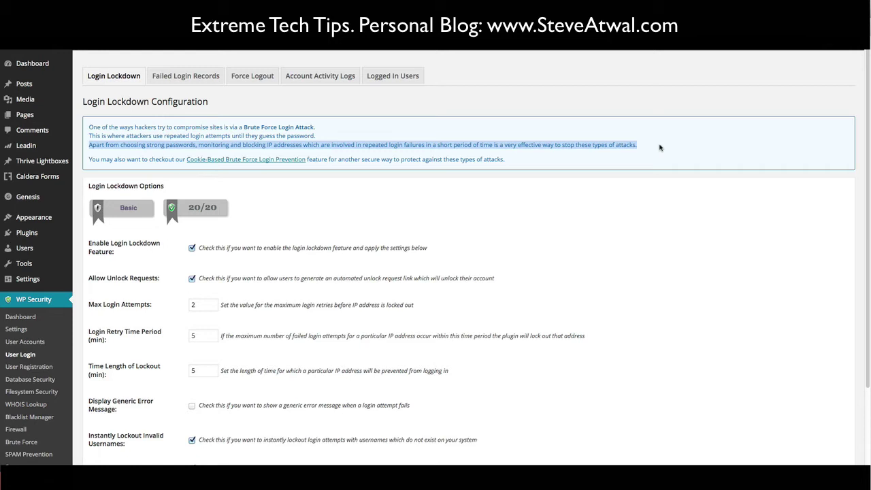
pyautogui.click(660, 147)
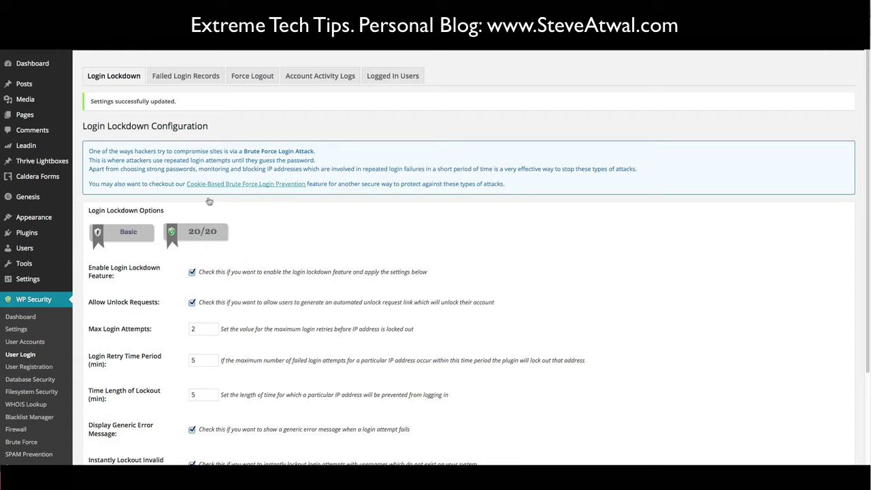
pyautogui.click(200, 79)
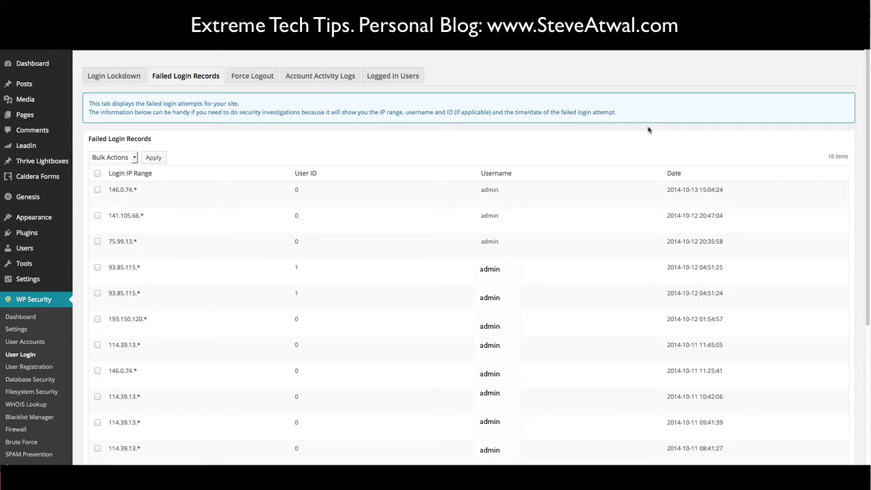
# - Open the Force Logout tab of the User Login page
pyautogui.click(252, 76)
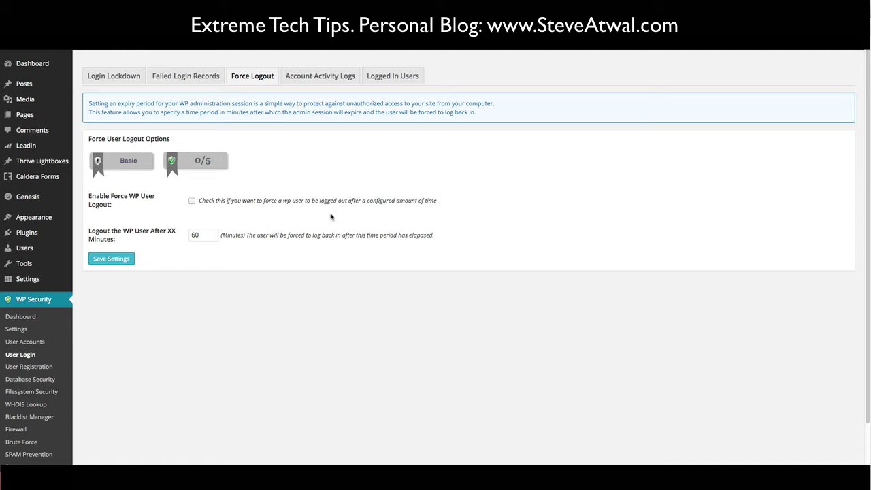
# - Open the Account Activity Logs tab listing recent admin logins
pyautogui.click(321, 80)
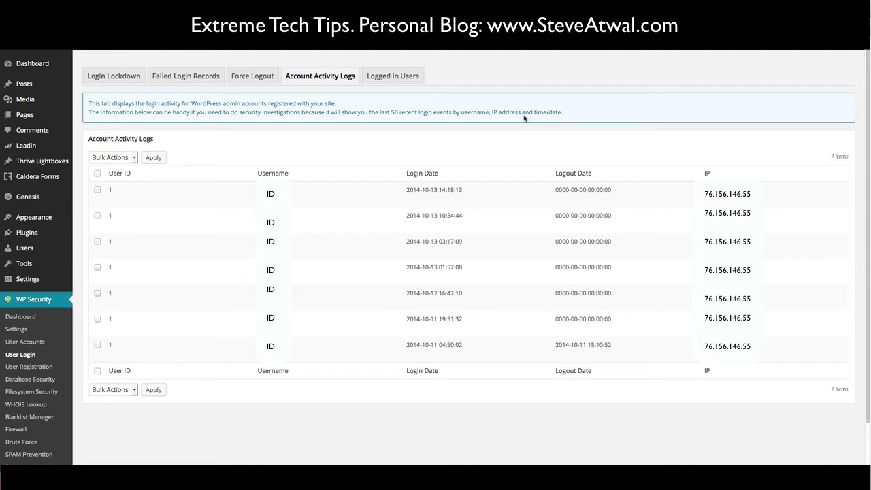
# - Show the Logged In Users tab with the one current user
pyautogui.click(400, 77)
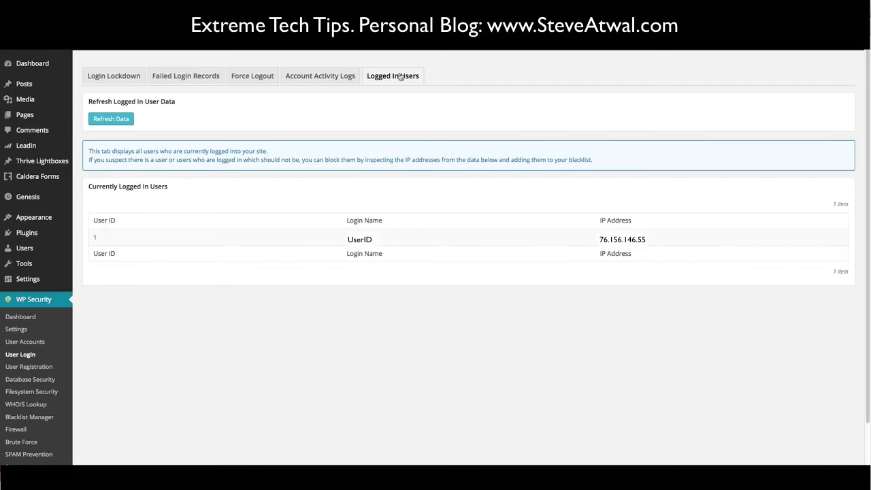
# - Open the Manual Approval tab for new user registrations
pyautogui.click(119, 79)
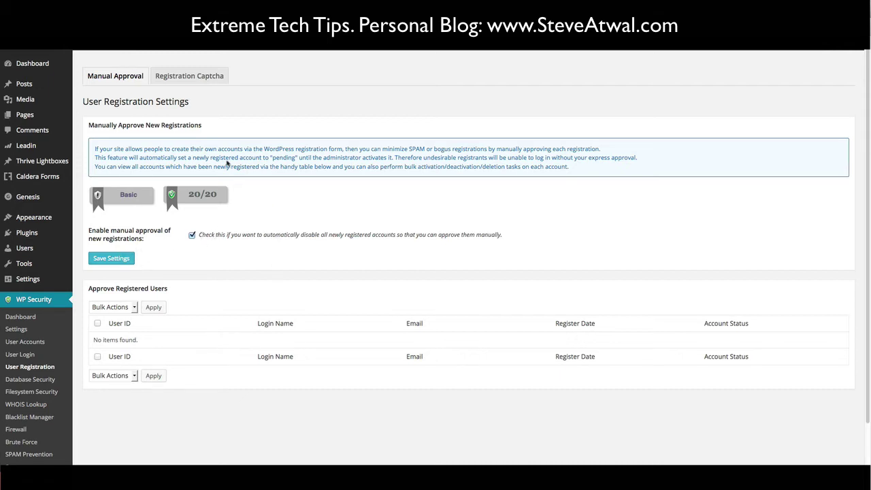
# - Open the Registration Captcha settings tab
pyautogui.click(202, 79)
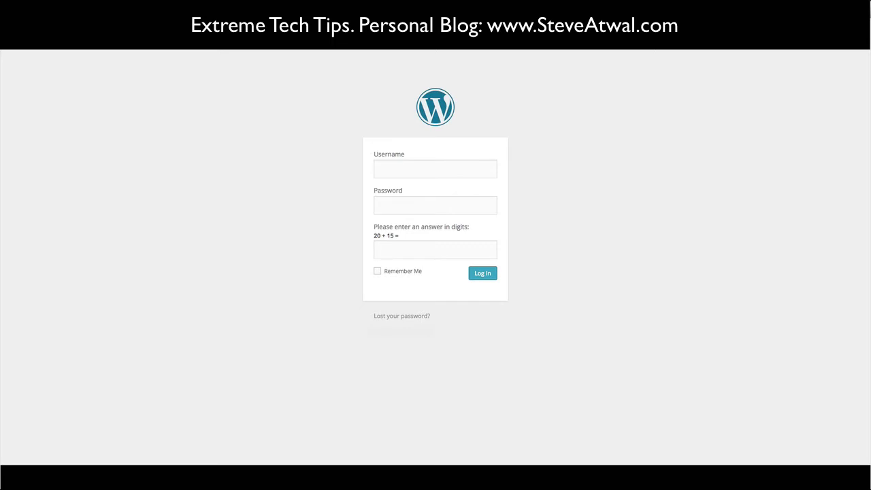
# - Reload the login page three times to cycle the maths captcha question, highlighting it once
pyautogui.press('super+r')
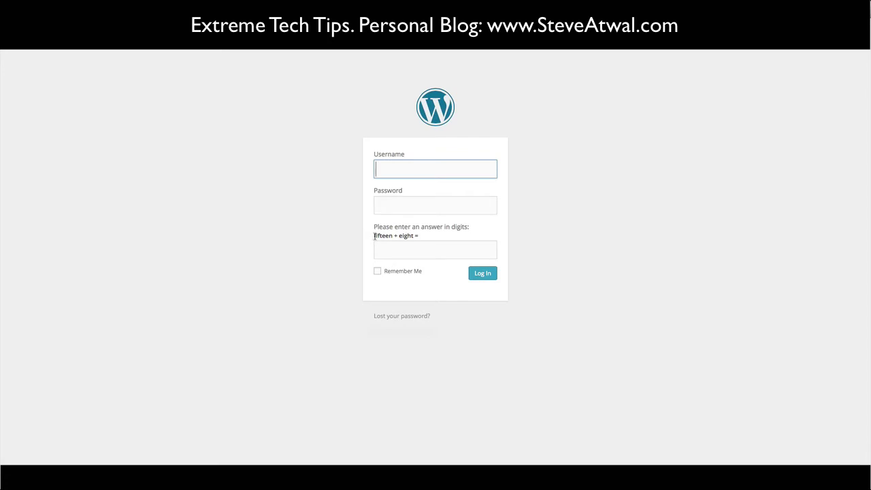
pyautogui.moveTo(373, 236); pyautogui.dragTo(416, 238)
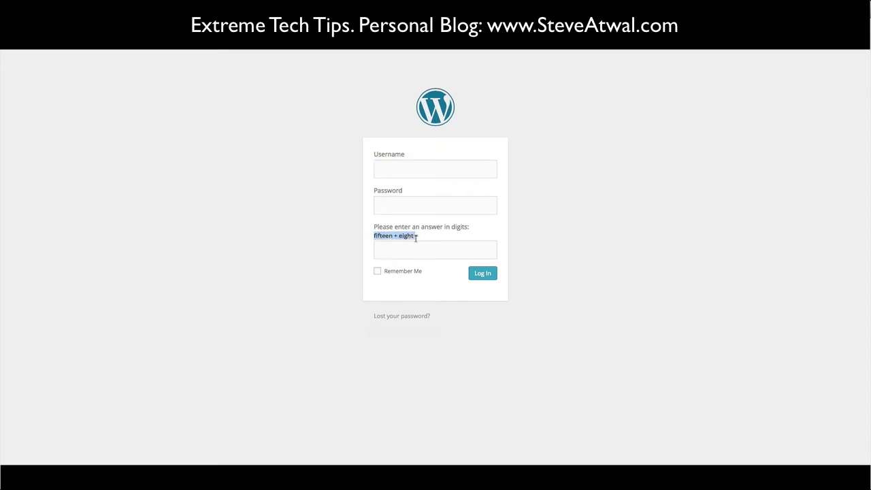
pyautogui.click(364, 248)
pyautogui.press('super+r')
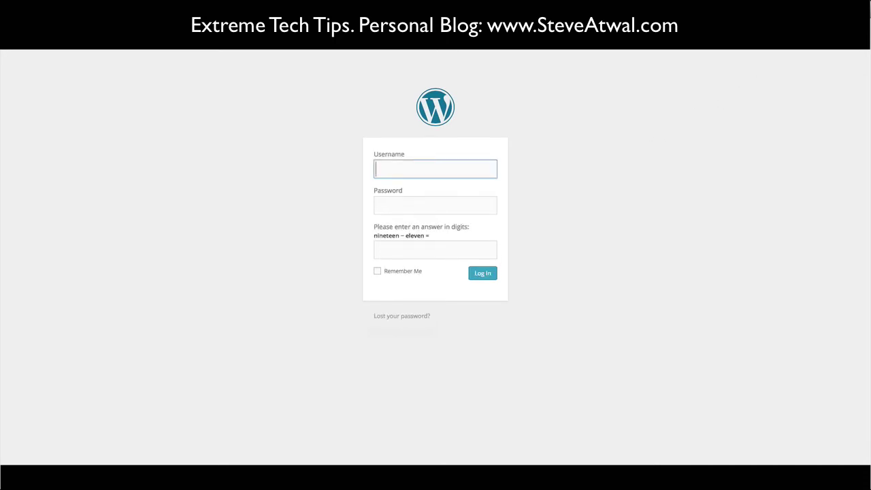
pyautogui.press('super+r')
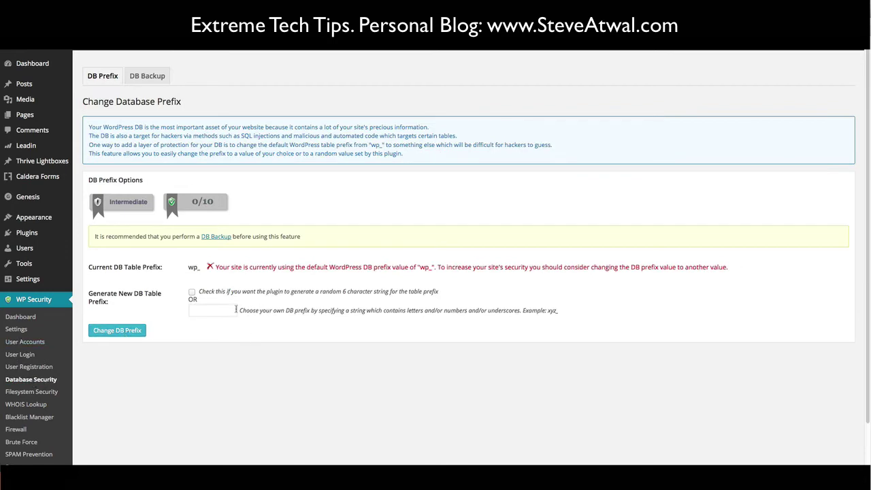
pyautogui.click(199, 307)
pyautogui.write('bilbo_')
pyautogui.press('BackSpace')
pyautogui.press('BackSpace')
pyautogui.press('BackSpace')
pyautogui.press('BackSpace')
pyautogui.press('BackSpace')
pyautogui.press('BackSpace')
pyautogui.write('elvis_')
pyautogui.press('BackSpace')
pyautogui.press('BackSpace')
pyautogui.press('BackSpace')
pyautogui.press('BackSpace')
pyautogui.press('BackSpace')
pyautogui.press('BackSpace')
# - Show the DB Backup tab with manual and scheduled database backup options
pyautogui.click(156, 77)
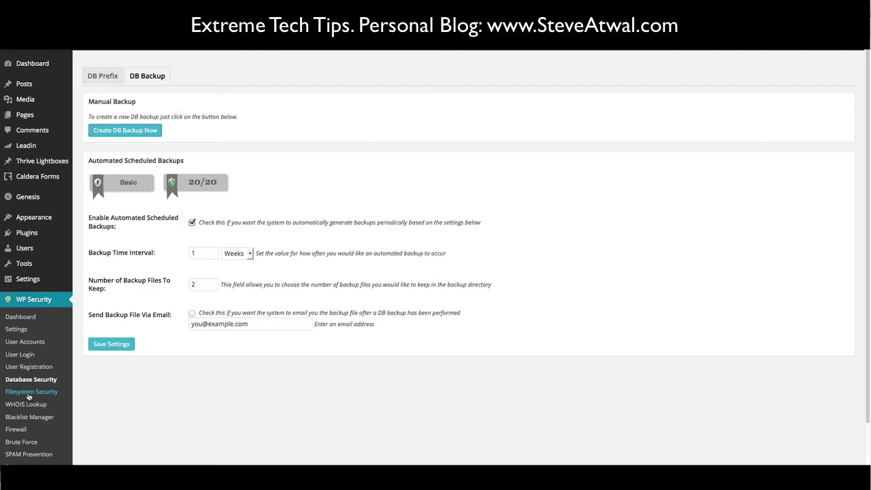
# - Open the Filesystem Security file permissions scan
pyautogui.click(29, 392)
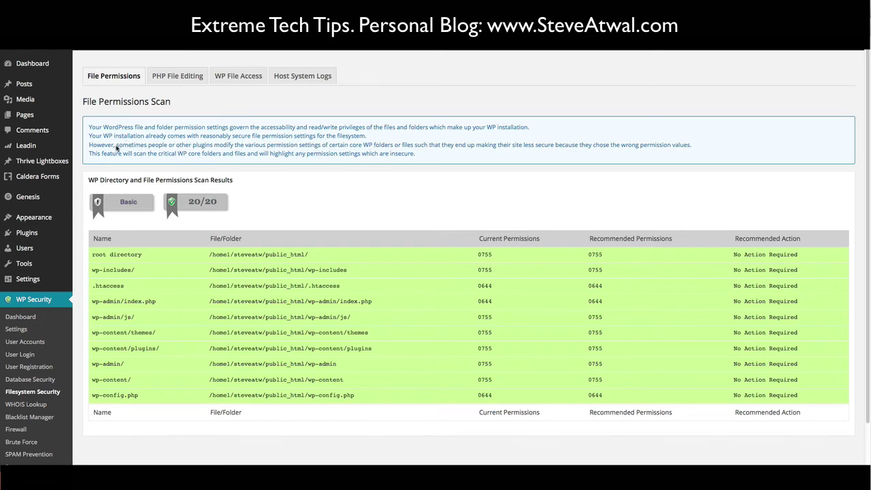
pyautogui.moveTo(117, 148); pyautogui.dragTo(414, 146)
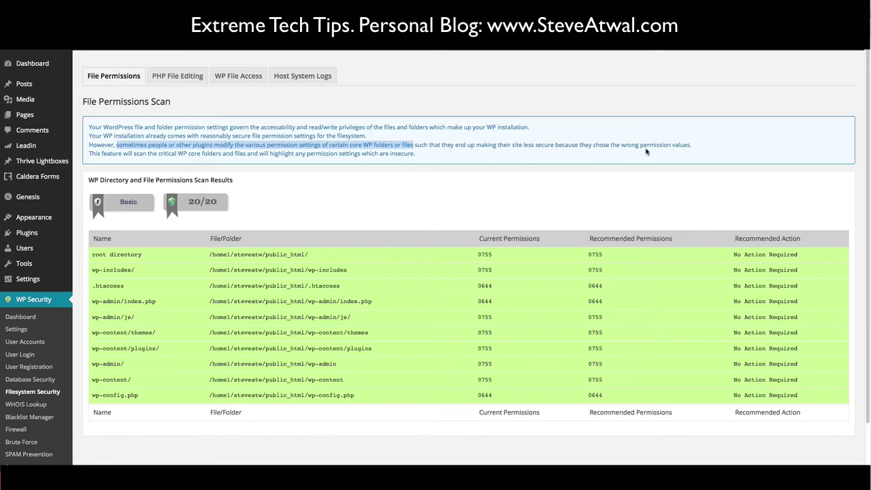
pyautogui.click(486, 152)
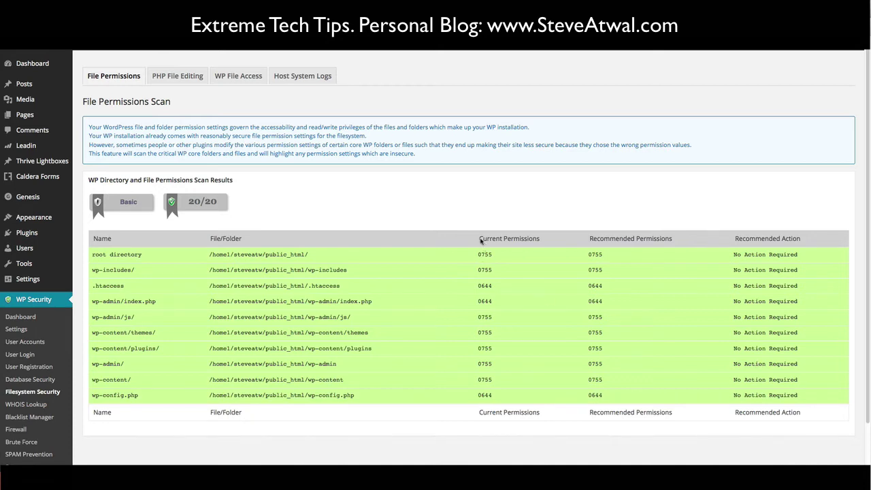
pyautogui.moveTo(481, 240); pyautogui.dragTo(672, 241)
pyautogui.click(595, 239)
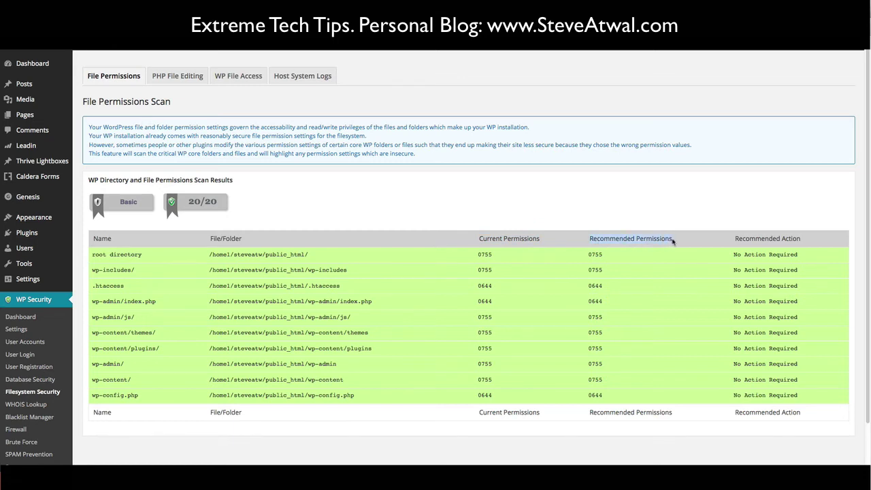
pyautogui.moveTo(672, 241); pyautogui.dragTo(675, 241)
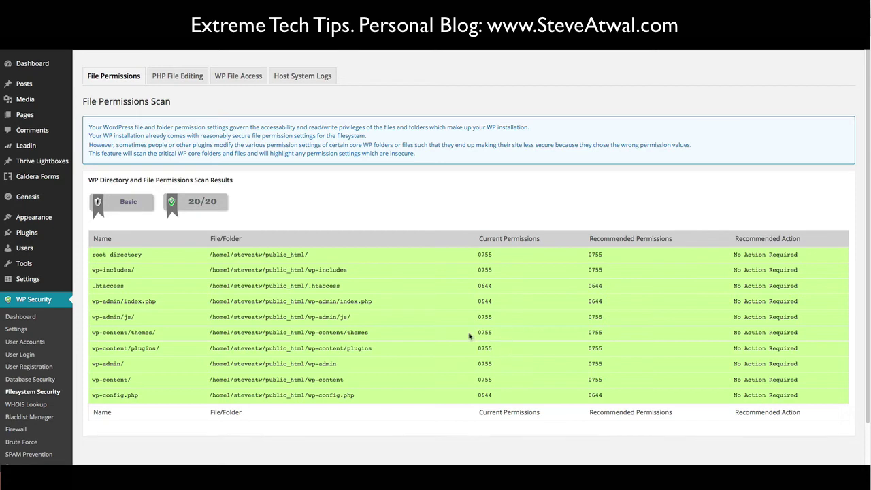
# - Open the PHP File Editing tab under Filesystem Security
pyautogui.click(171, 78)
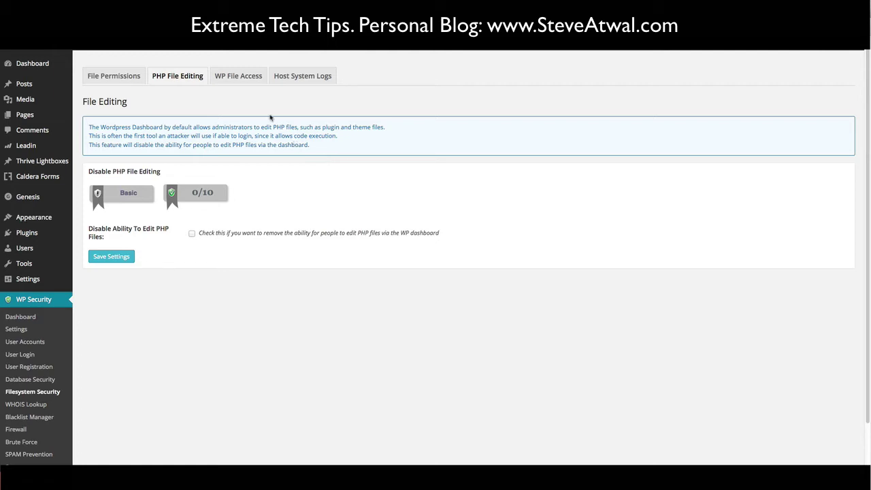
# - Enable Prevent Access to WP Default Install Files and save the setting
pyautogui.click(240, 78)
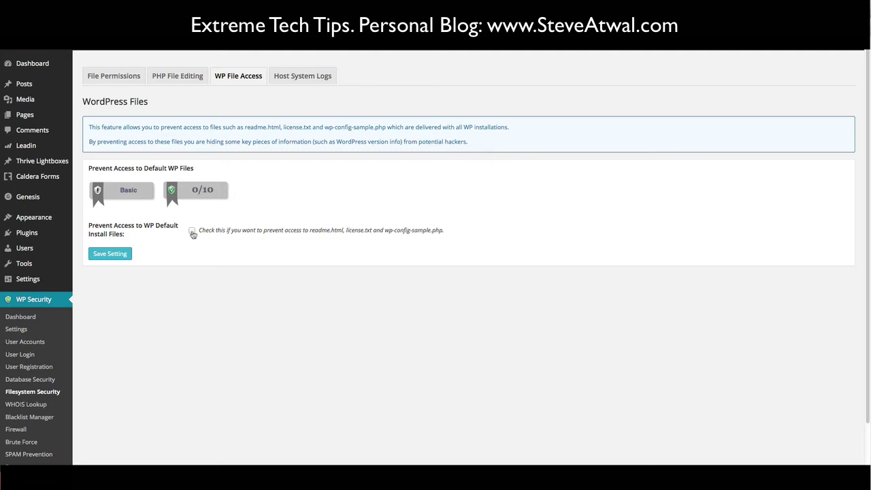
pyautogui.click(192, 232)
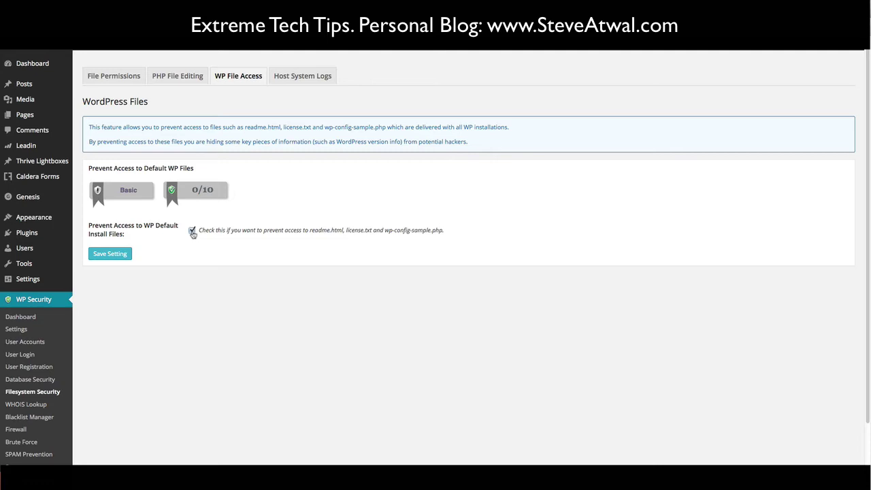
pyautogui.click(108, 255)
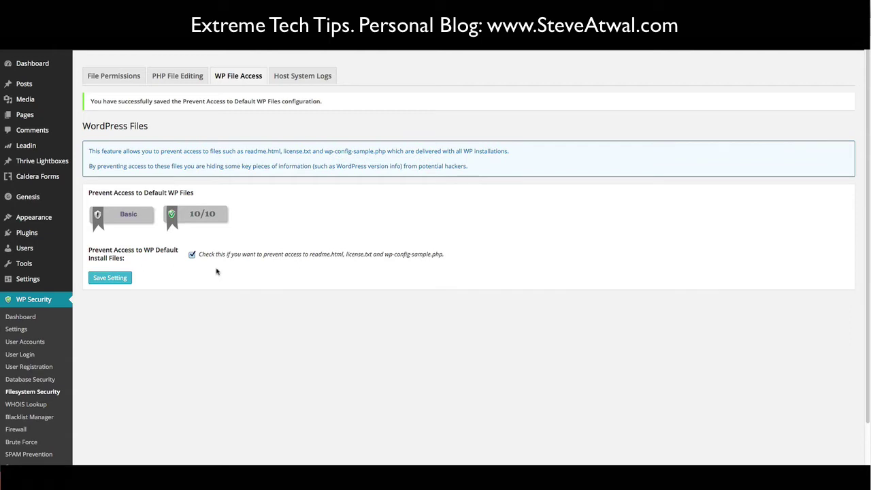
pyautogui.click(293, 77)
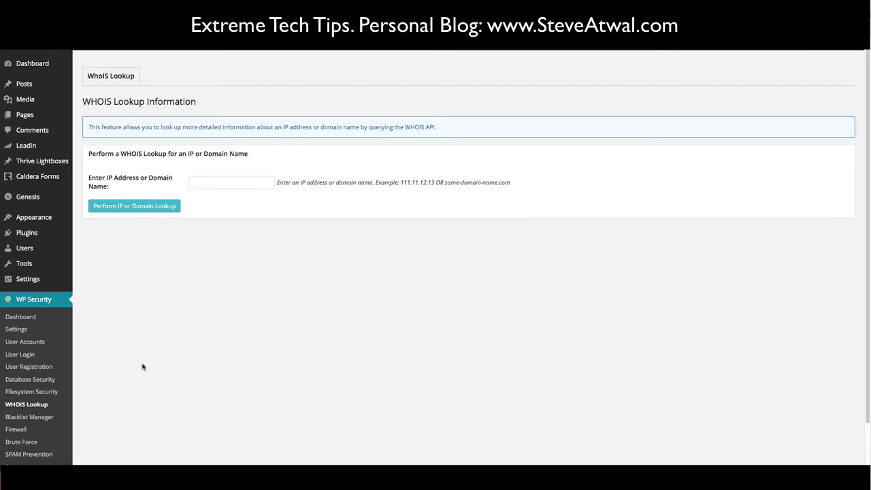
# - Select all text on the WHOIS Lookup page, then clear the selection
pyautogui.hotkey('ctrl', 'a')
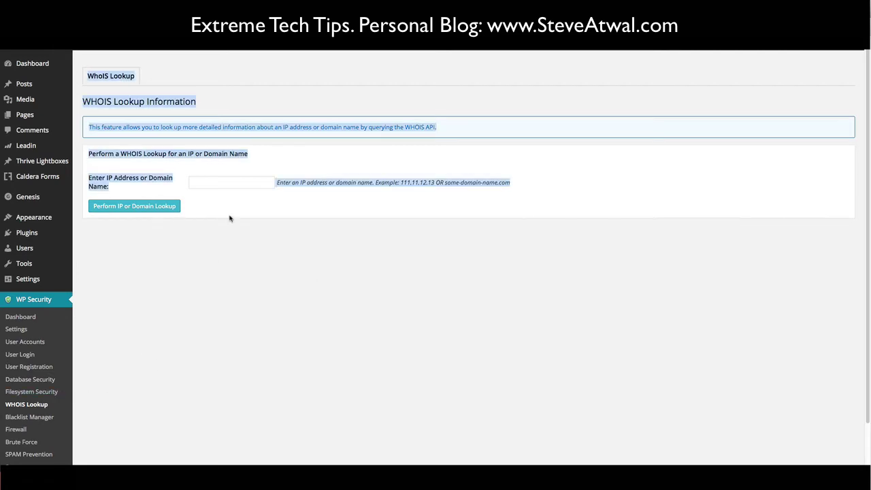
pyautogui.click(283, 138)
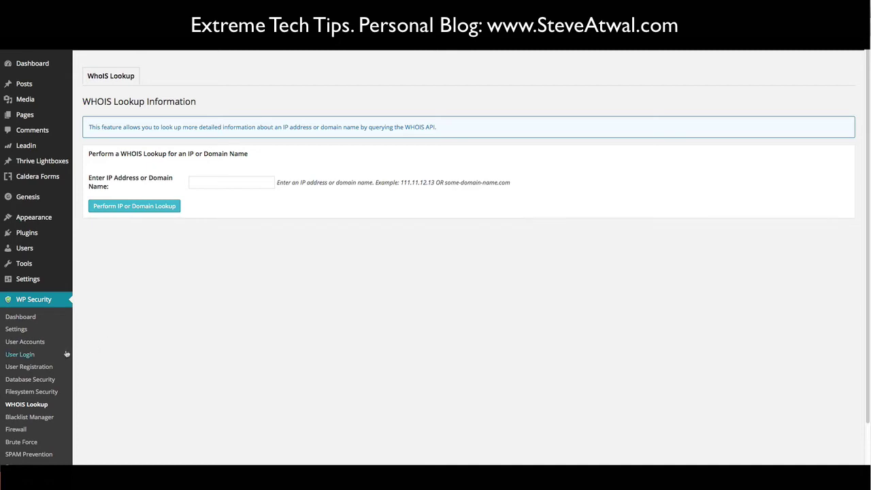
pyautogui.click(20, 354)
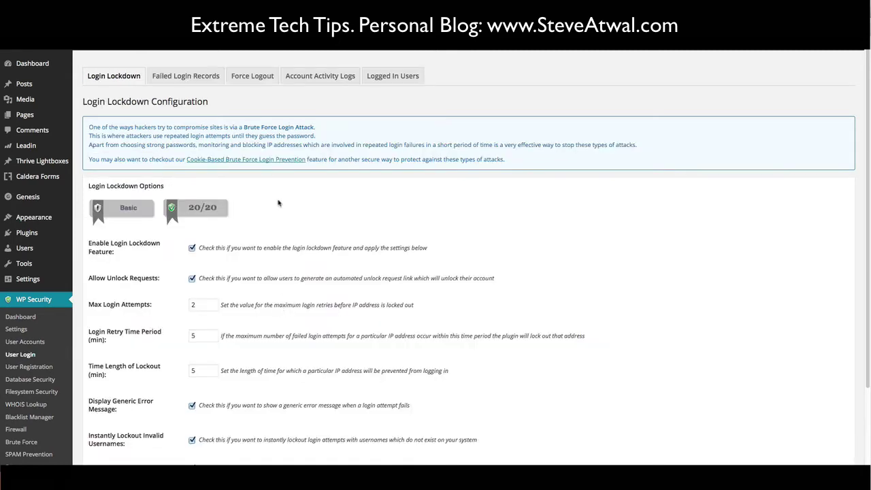
pyautogui.click(206, 79)
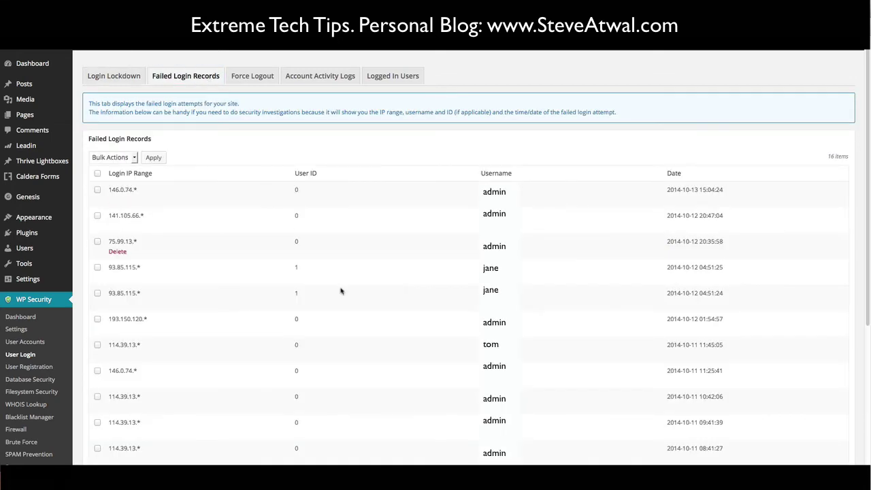
pyautogui.click(867, 411)
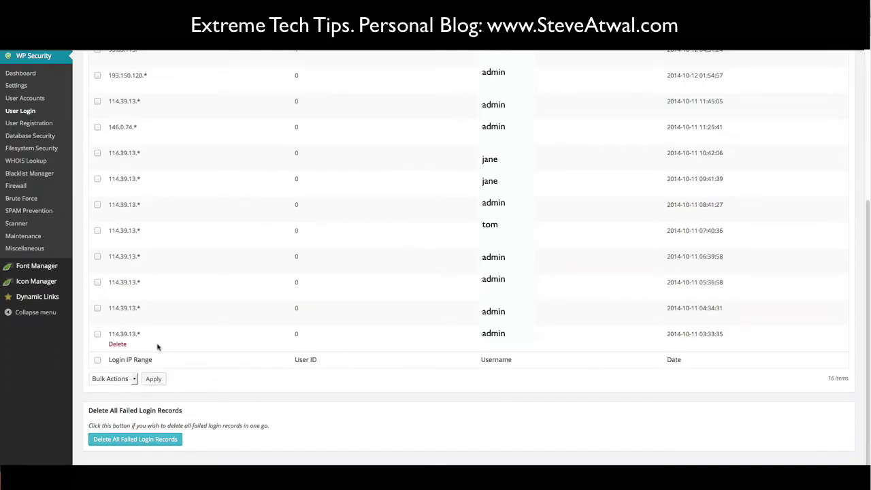
pyautogui.moveTo(141, 334); pyautogui.dragTo(109, 334)
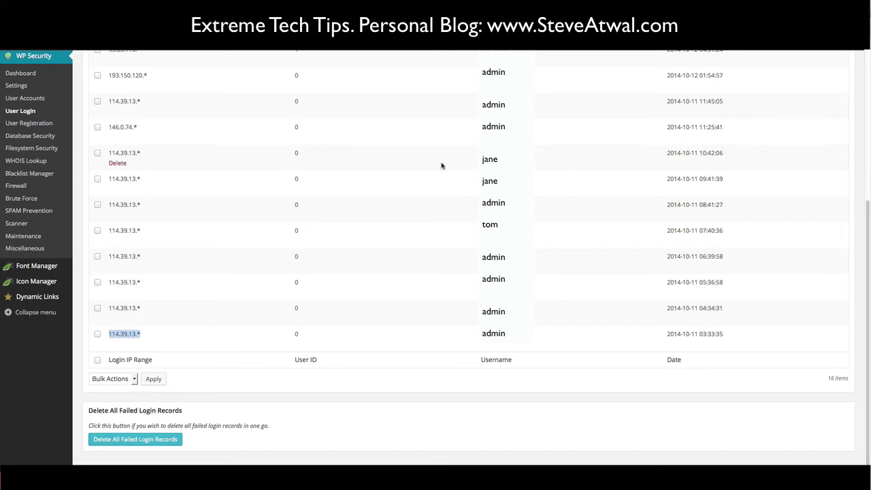
pyautogui.click(29, 161)
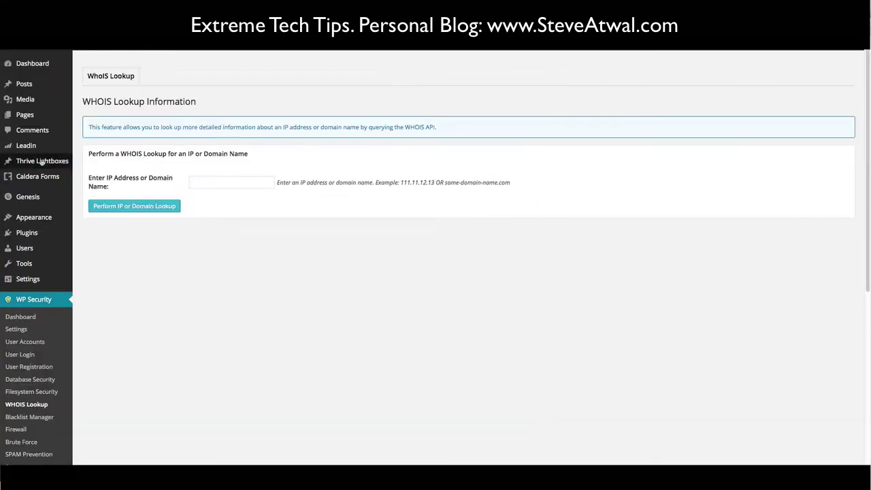
# - Run a WHOIS lookup on 114.39.13.1, changing the range 114.39.13.* to a single address
pyautogui.click(205, 183)
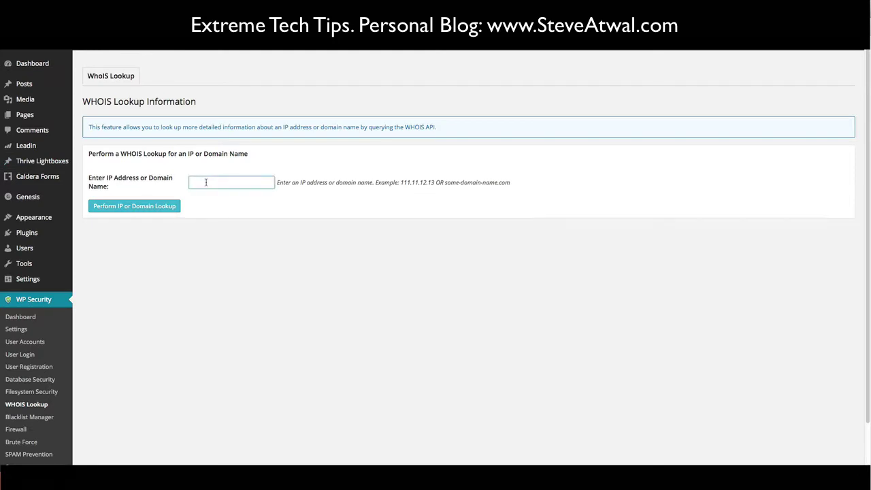
pyautogui.write('114.39.13.*')
pyautogui.hotkey('shift', 'Left')
pyautogui.write('1')
pyautogui.click(156, 206)
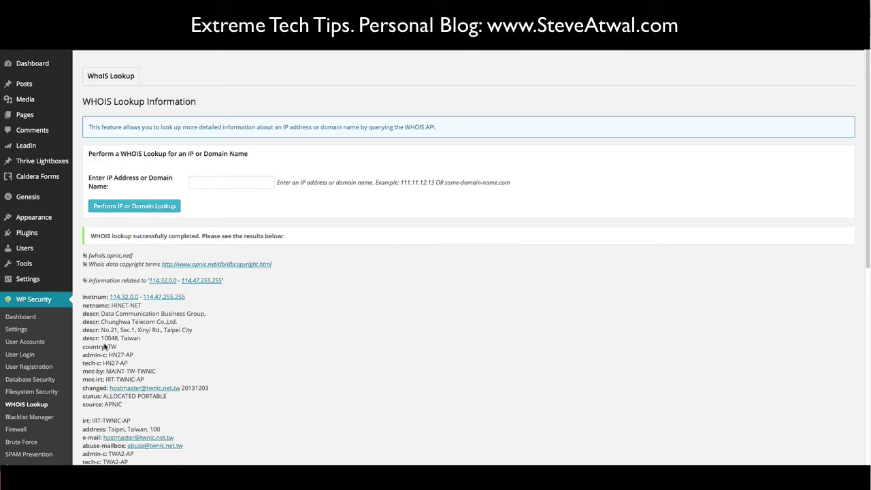
pyautogui.moveTo(131, 316); pyautogui.dragTo(207, 317)
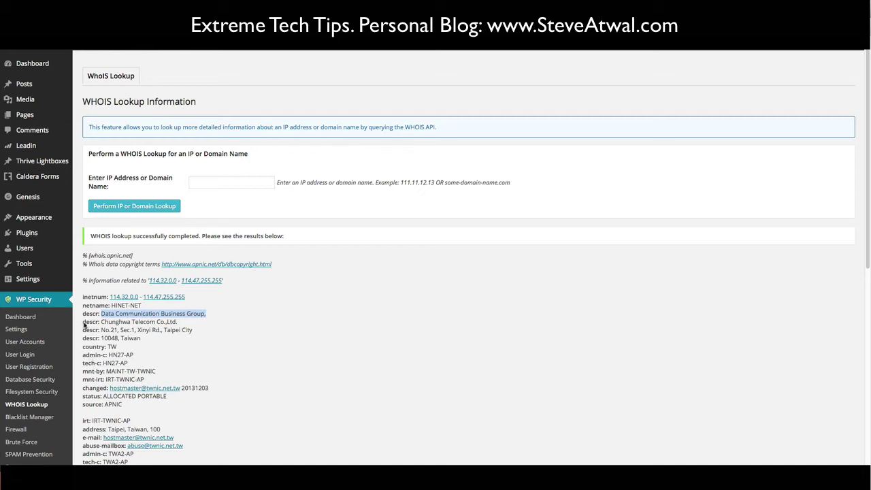
pyautogui.moveTo(83, 320); pyautogui.dragTo(118, 349)
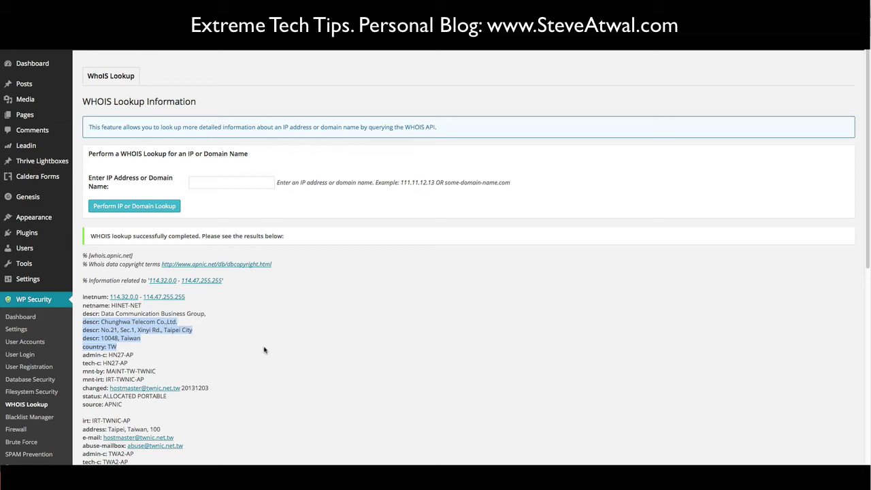
pyautogui.click(185, 448)
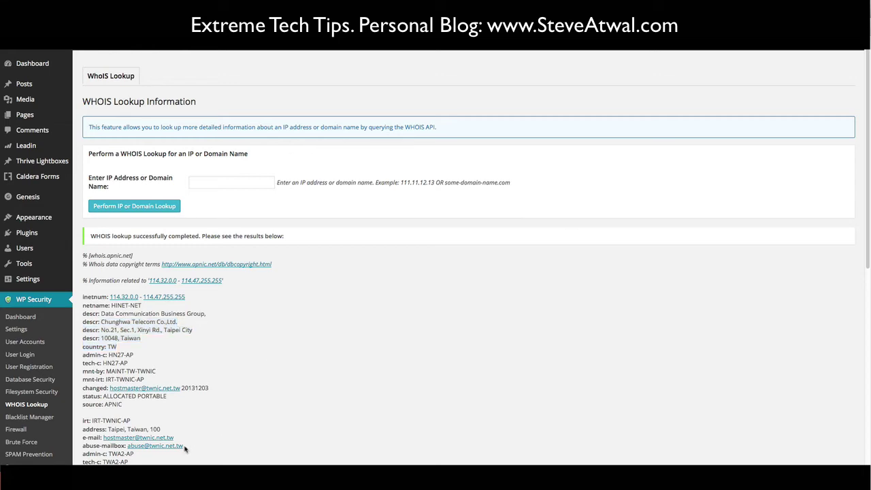
pyautogui.moveTo(185, 448); pyautogui.dragTo(128, 451)
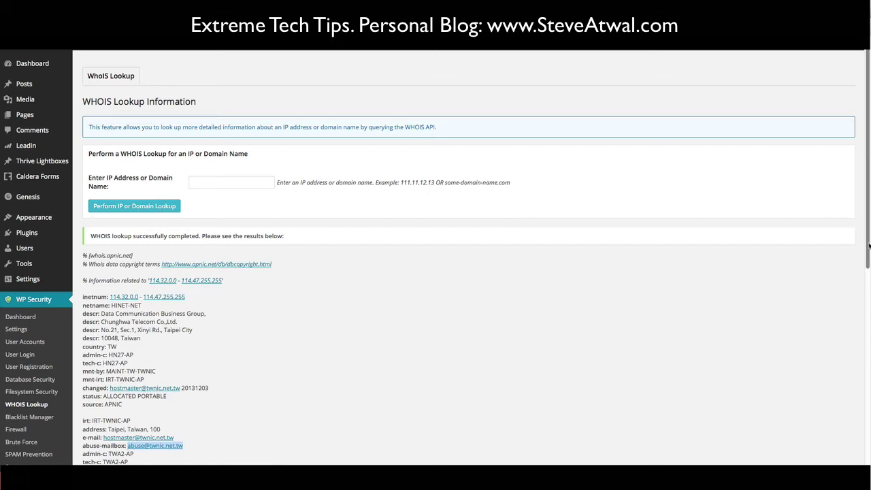
pyautogui.moveTo(867, 248); pyautogui.dragTo(866, 273)
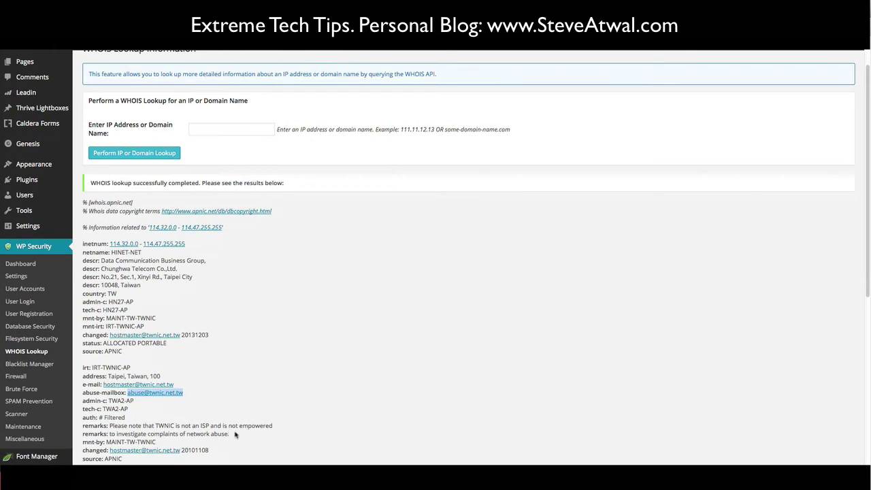
pyautogui.moveTo(235, 434); pyautogui.dragTo(109, 427)
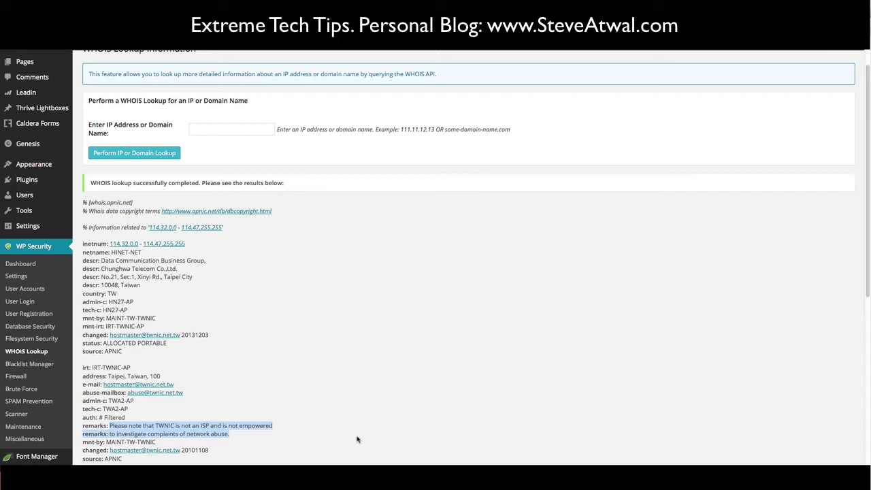
pyautogui.click(284, 433)
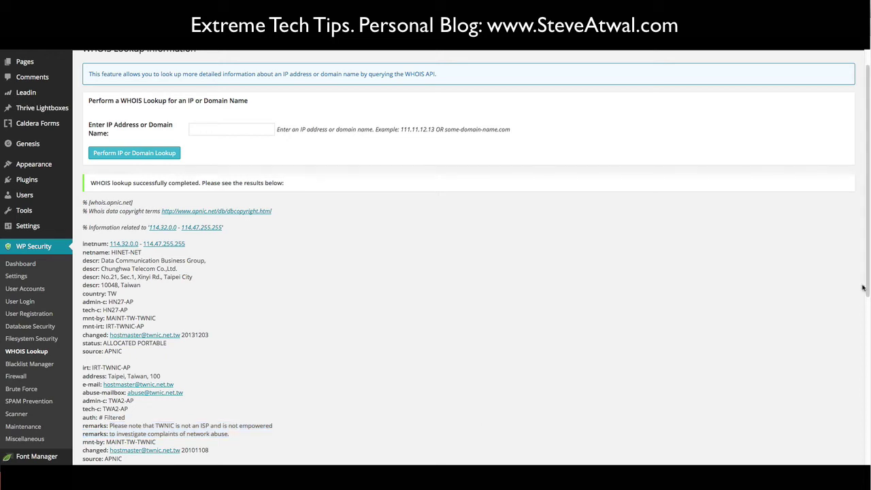
pyautogui.moveTo(868, 288); pyautogui.dragTo(868, 253)
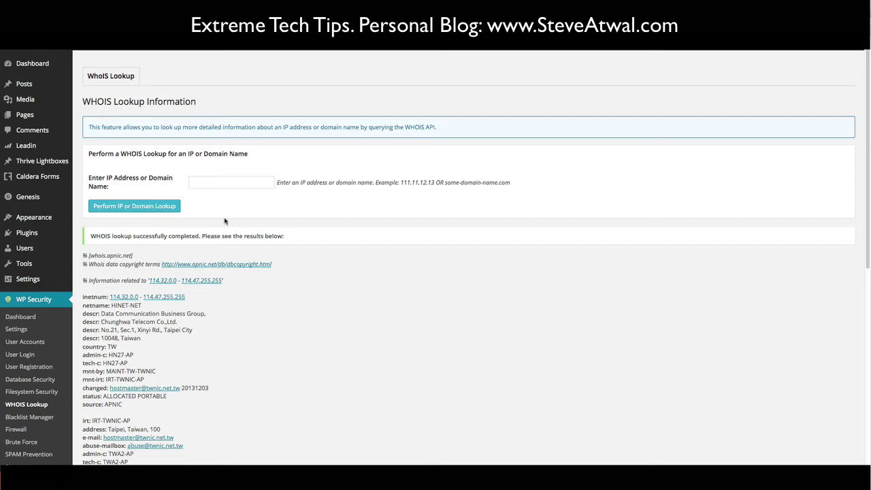
# - Enter 114.39.13.* in the WHOIS lookup field and select it for copying
pyautogui.click(211, 184)
pyautogui.write('114.39.13.*')
pyautogui.moveTo(225, 281); pyautogui.dragTo(148, 282)
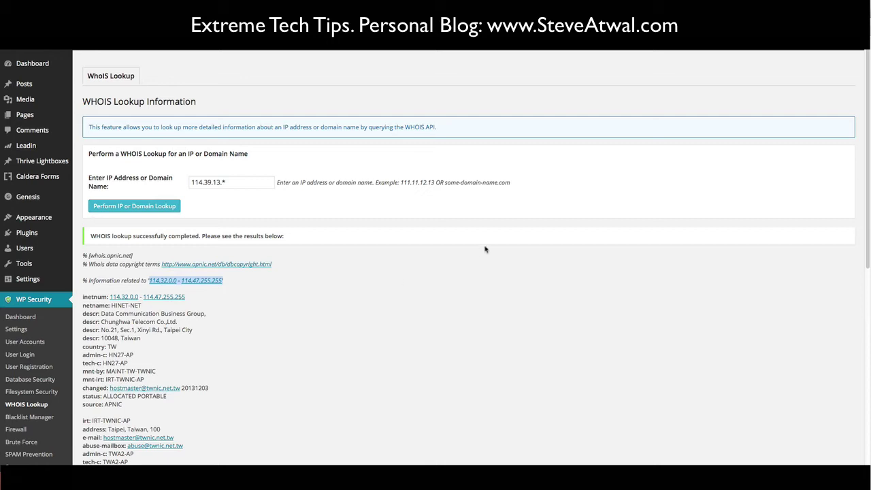
pyautogui.click(243, 183)
pyautogui.tripleClick(243, 182)
pyautogui.press('super+c')
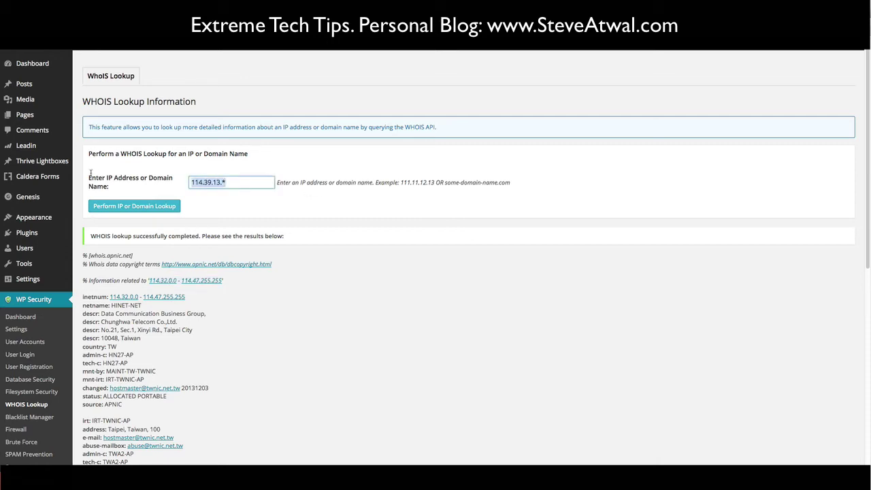
# - Paste 114.39.13.* into the Blacklist Manager's banned IP list and remove the duplicate line
pyautogui.click(34, 419)
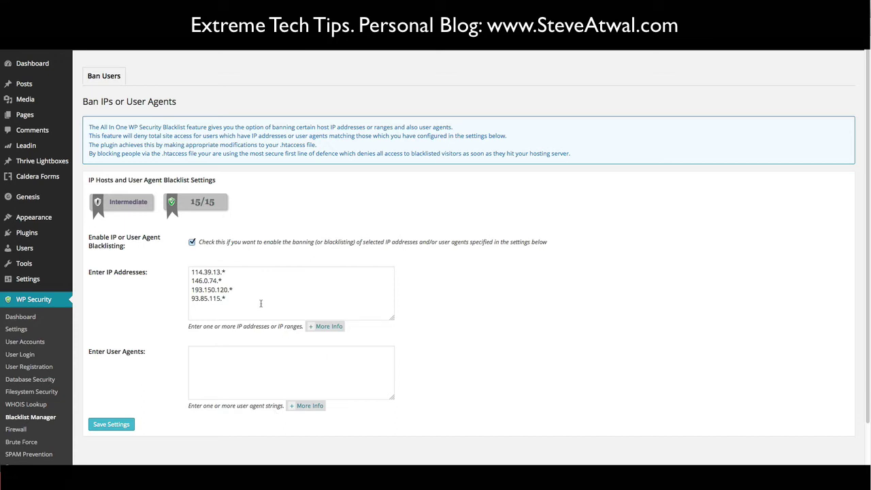
pyautogui.click(261, 304)
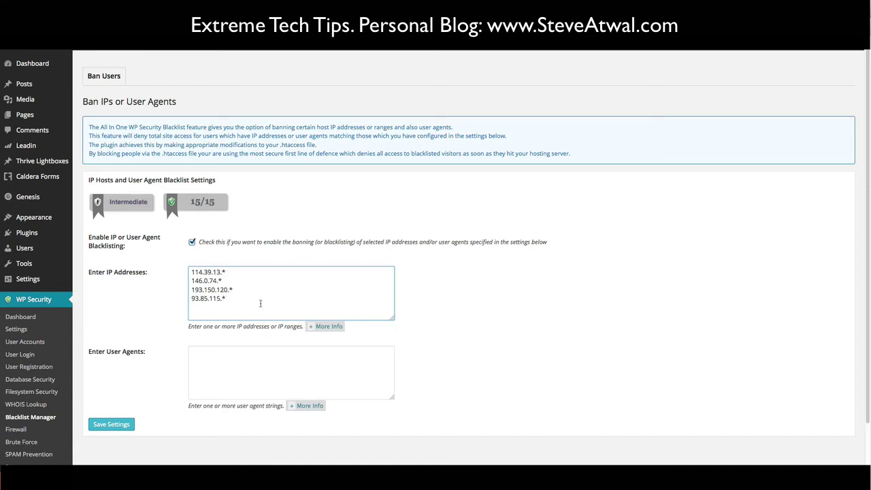
pyautogui.press('super+v')
pyautogui.hotkey('shift', 'Left')
pyautogui.hotkey('shift', 'Left')
pyautogui.hotkey('shift', 'Left')
pyautogui.hotkey('shift', 'Left')
pyautogui.hotkey('shift', 'Left')
pyautogui.hotkey('shift', 'Left')
pyautogui.hotkey('shift', 'Left')
pyautogui.hotkey('shift', 'Left')
pyautogui.hotkey('shift', 'Left')
pyautogui.hotkey('shift', 'Left')
pyautogui.hotkey('shift', 'Left')
pyautogui.hotkey('shift', 'Left')
pyautogui.press('BackSpace')
pyautogui.moveTo(230, 271); pyautogui.dragTo(146, 267)
pyautogui.click(239, 310)
pyautogui.moveTo(507, 137); pyautogui.dragTo(89, 136)
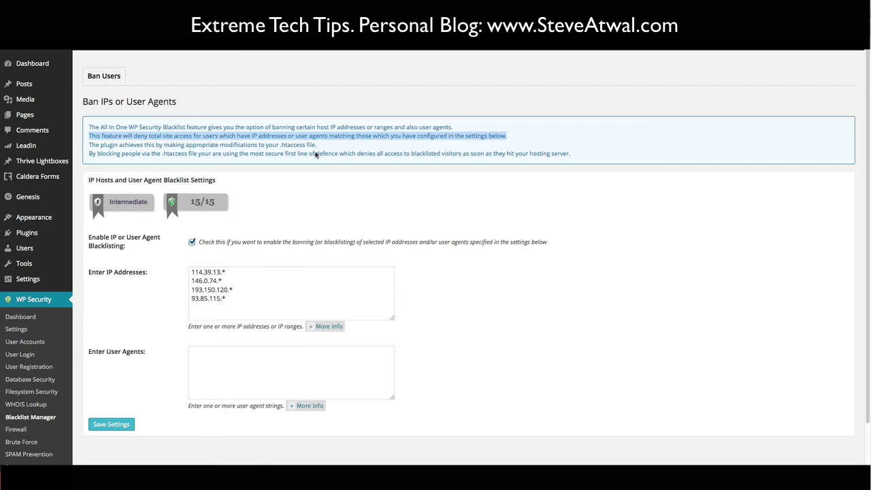
pyautogui.moveTo(319, 148); pyautogui.dragTo(279, 148)
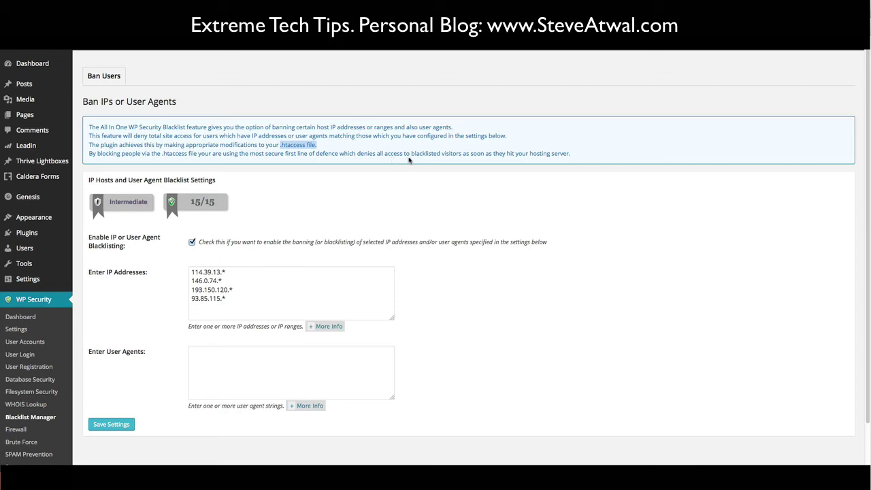
pyautogui.click(409, 160)
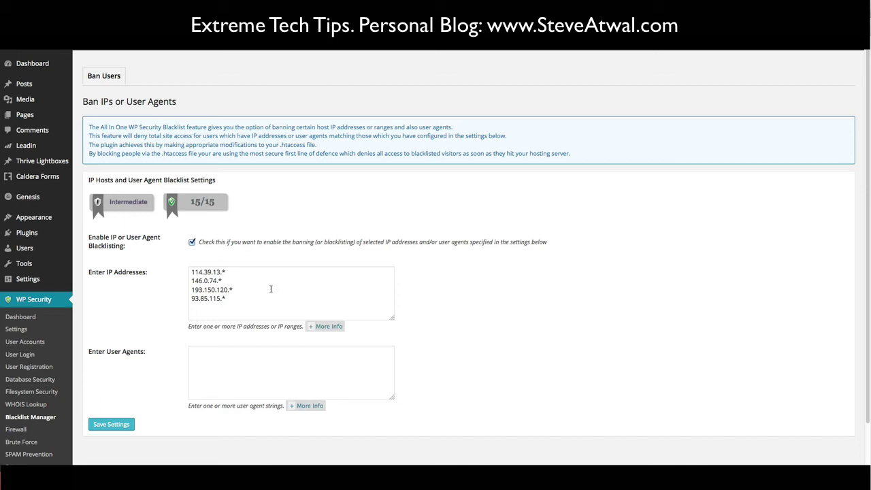
# - Review the help notes on IP address wildcards and user agent strings to block
pyautogui.click(321, 327)
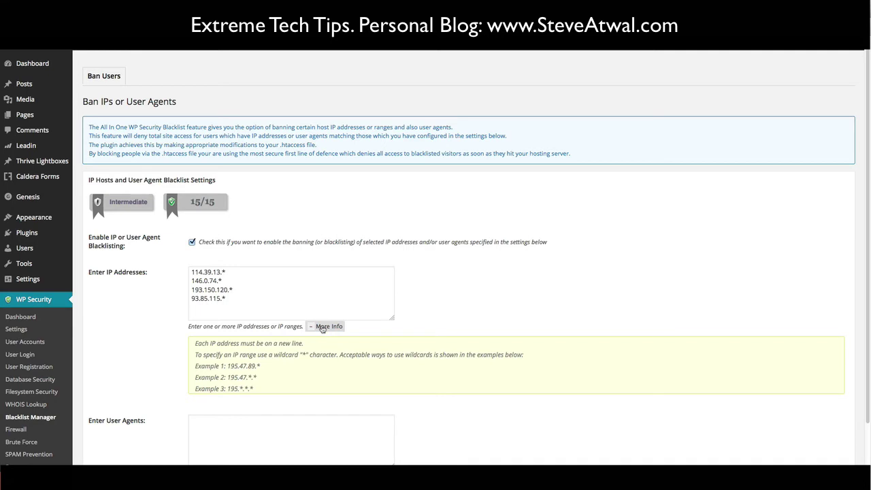
pyautogui.click(323, 328)
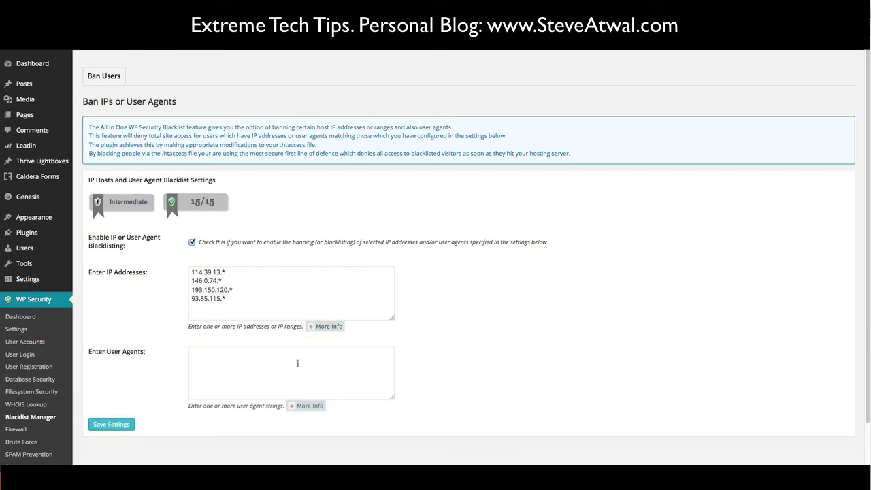
pyautogui.click(304, 408)
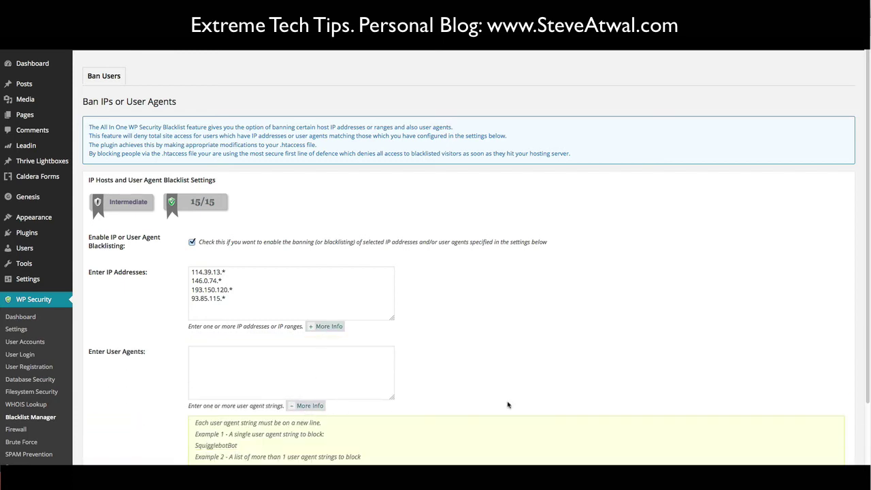
pyautogui.scroll(-2, 861, 279)
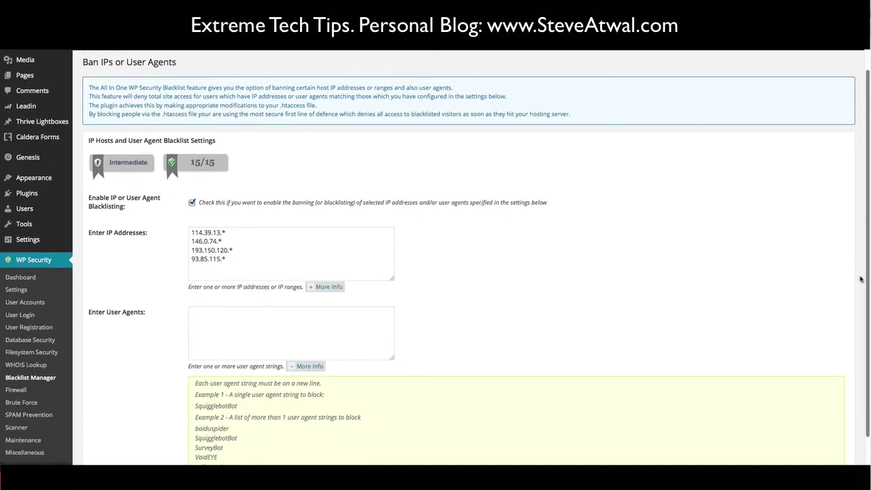
pyautogui.scroll(-1, 861, 279)
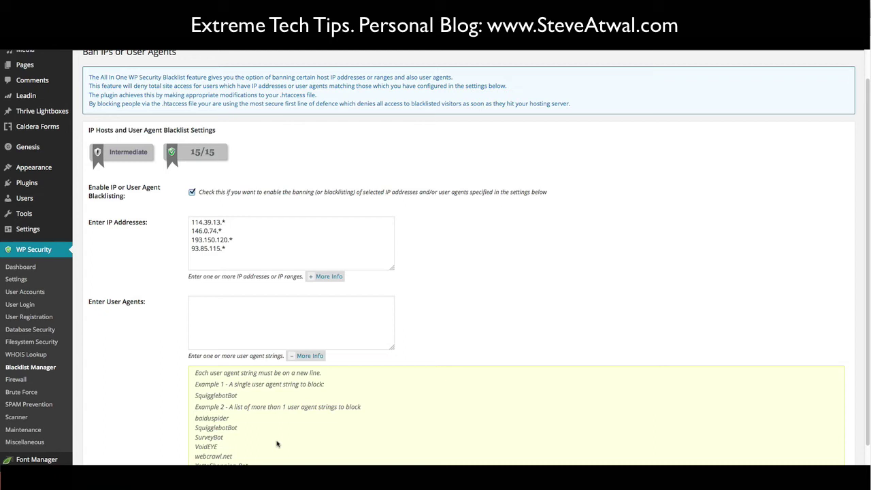
pyautogui.click(307, 356)
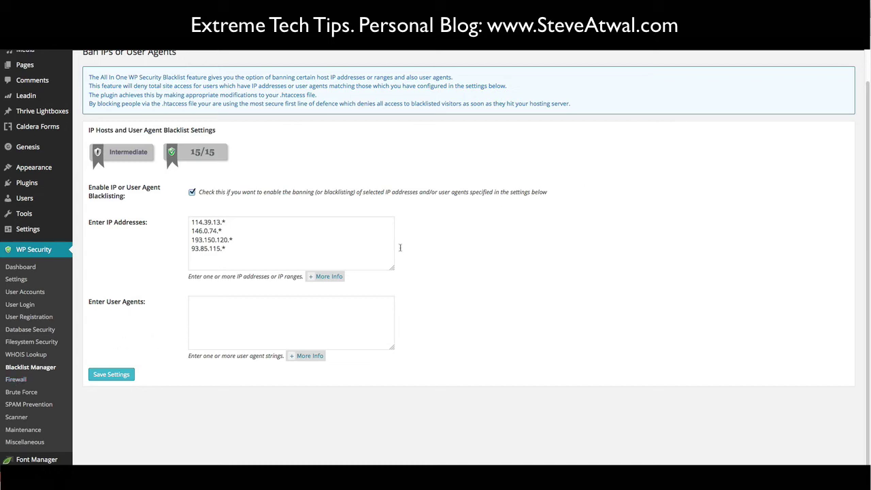
pyautogui.scroll(2, 866, 65)
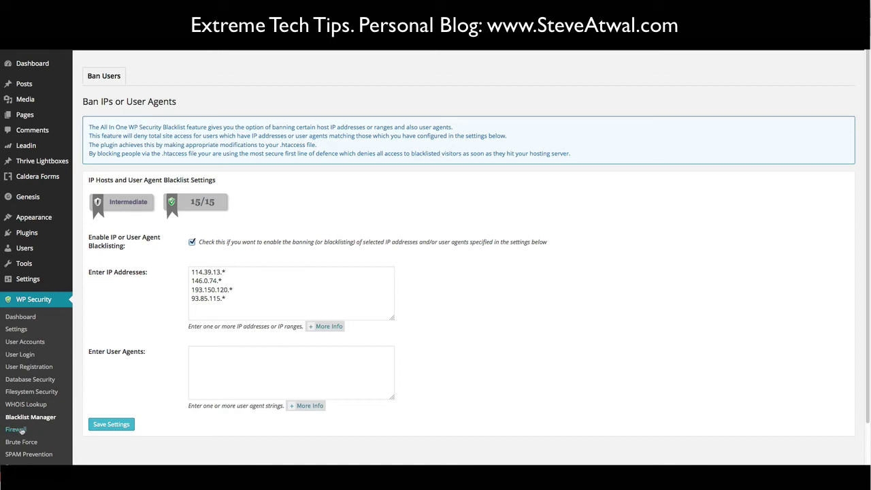
# - Open the Firewall's Basic Firewall Rules and highlight the first description line
pyautogui.click(17, 430)
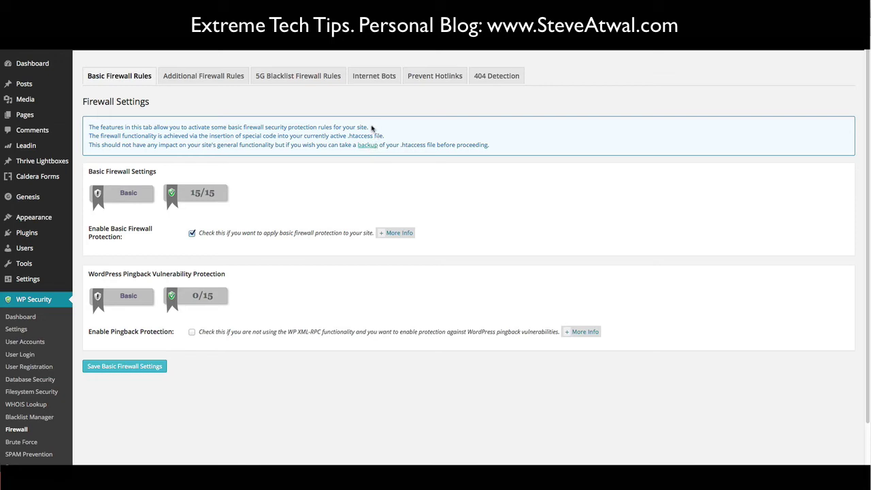
pyautogui.moveTo(365, 128); pyautogui.dragTo(85, 127)
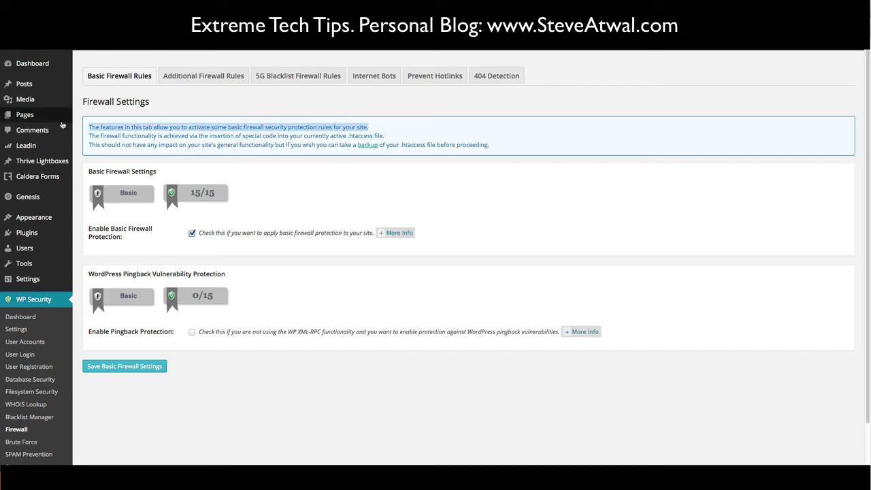
pyautogui.moveTo(27, 115)
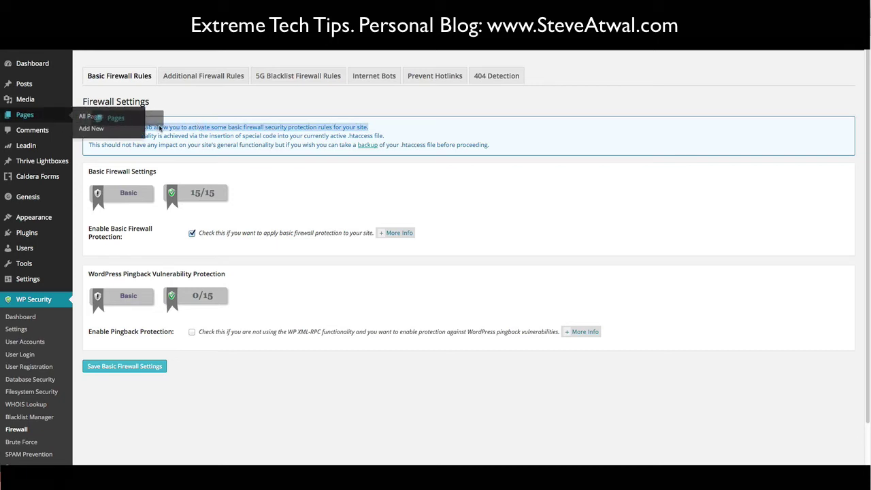
pyautogui.click(194, 129)
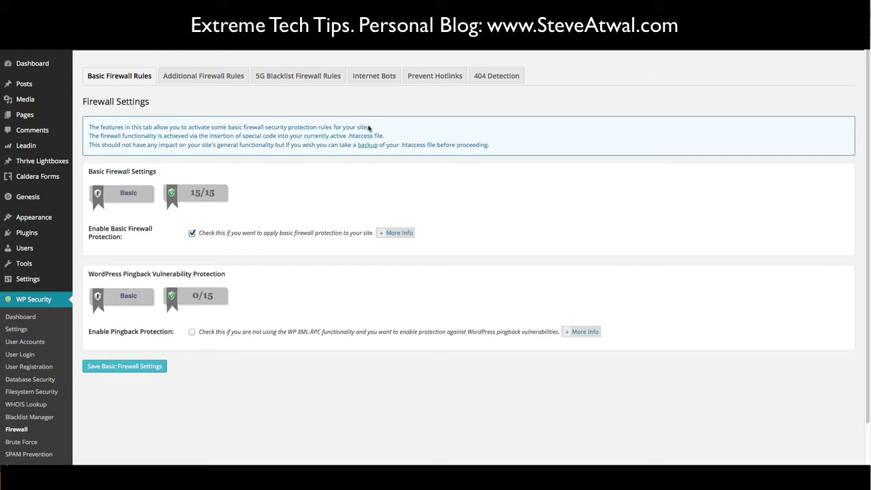
pyautogui.moveTo(368, 128); pyautogui.dragTo(88, 128)
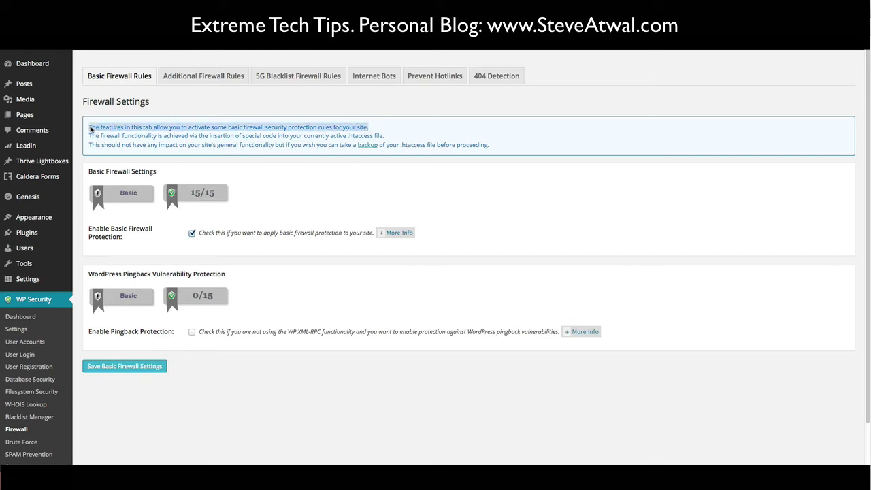
pyautogui.click(383, 130)
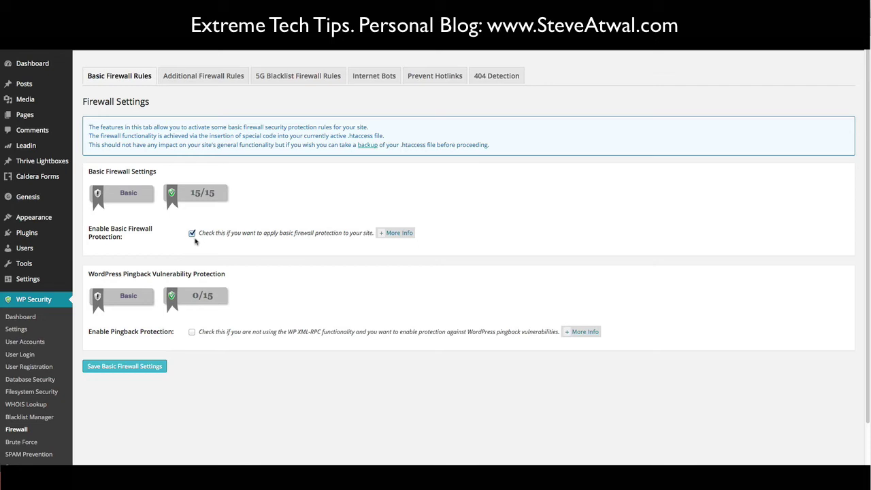
pyautogui.click(397, 234)
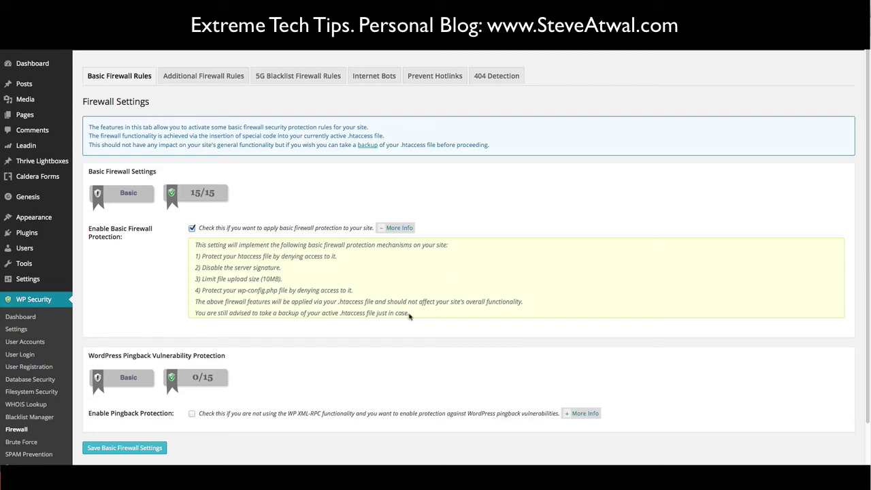
pyautogui.click(402, 228)
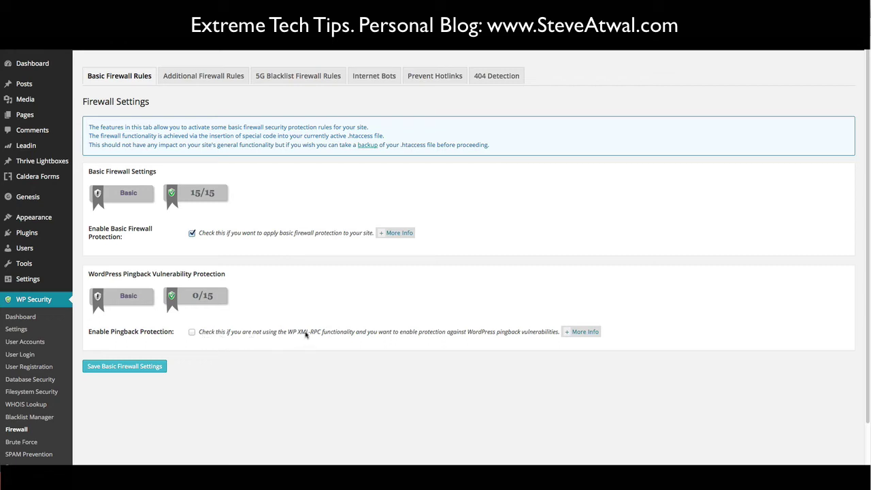
# - Expand the Pingback Protection details and highlight its XML-RPC note
pyautogui.moveTo(288, 333); pyautogui.dragTo(355, 335)
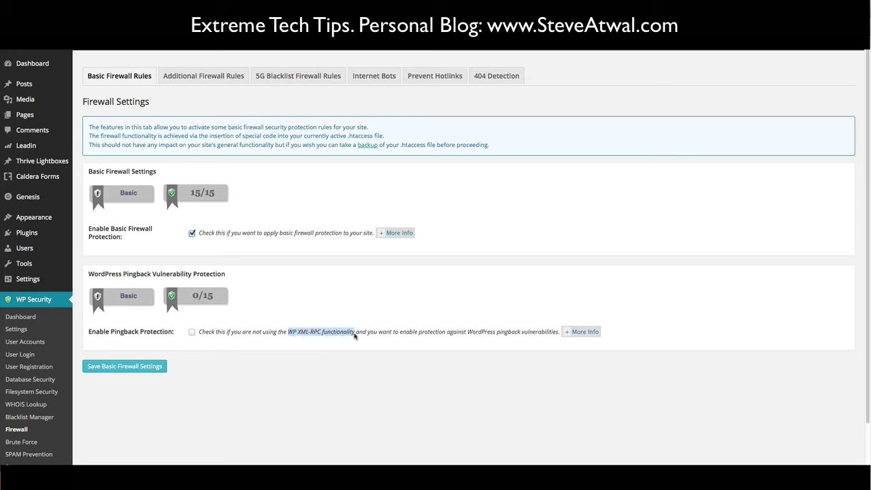
pyautogui.click(589, 335)
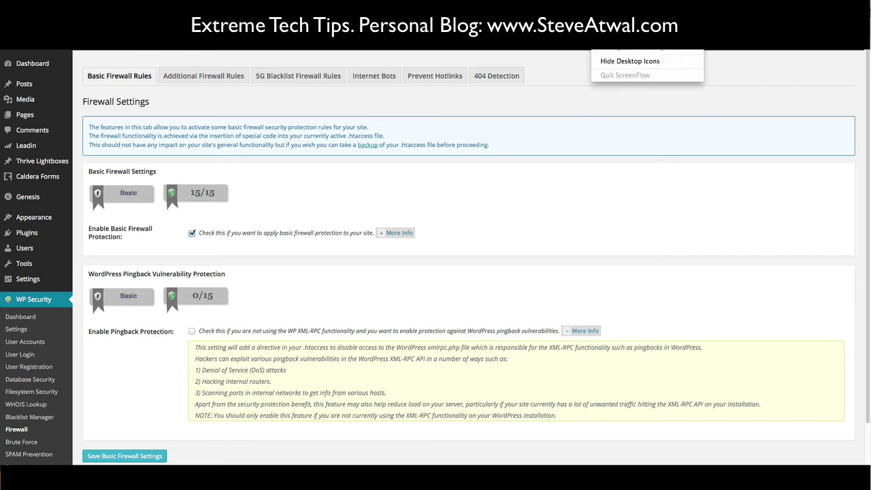
pyautogui.moveTo(407, 415); pyautogui.dragTo(522, 415)
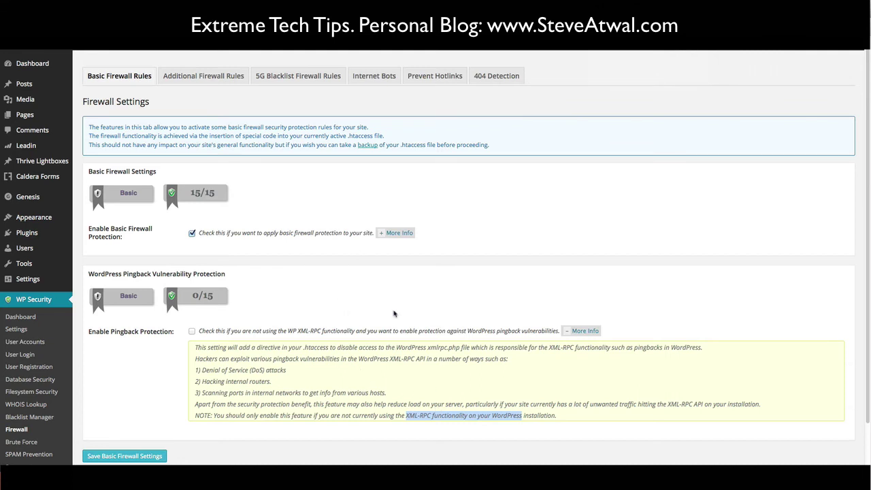
pyautogui.click(413, 286)
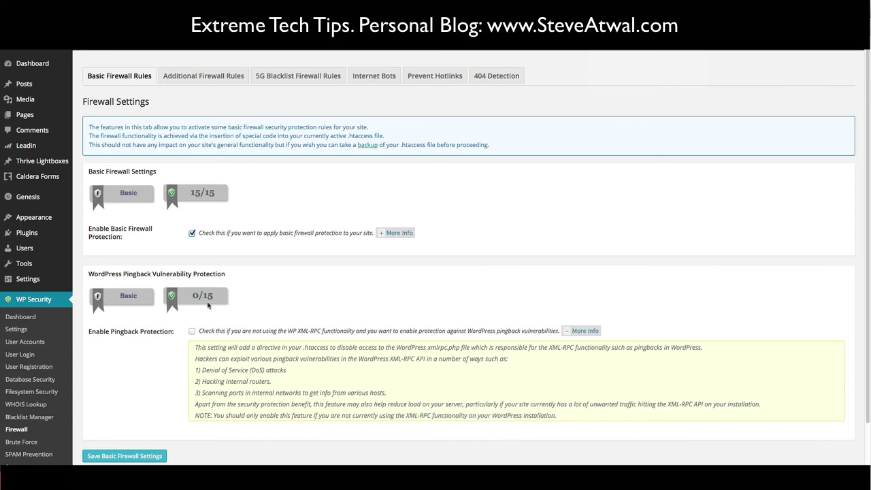
# - Switch to Additional Firewall Rules and highlight the backup warning line
pyautogui.click(204, 78)
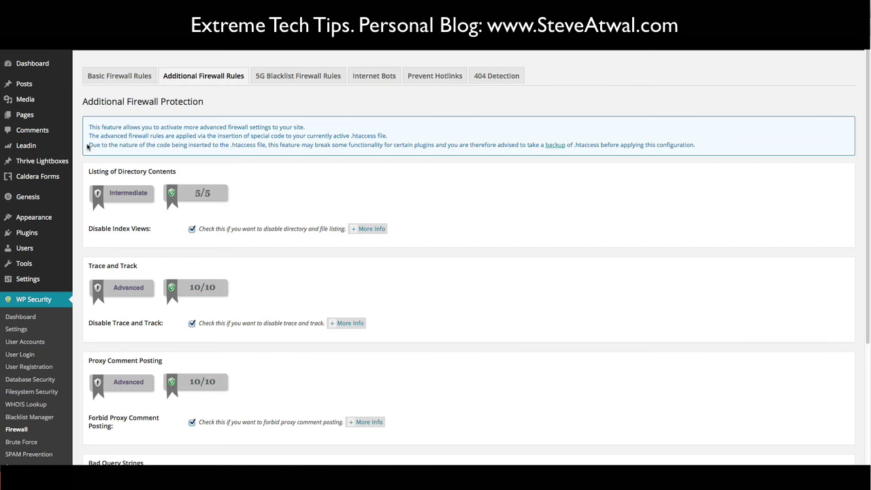
pyautogui.moveTo(88, 146); pyautogui.dragTo(695, 148)
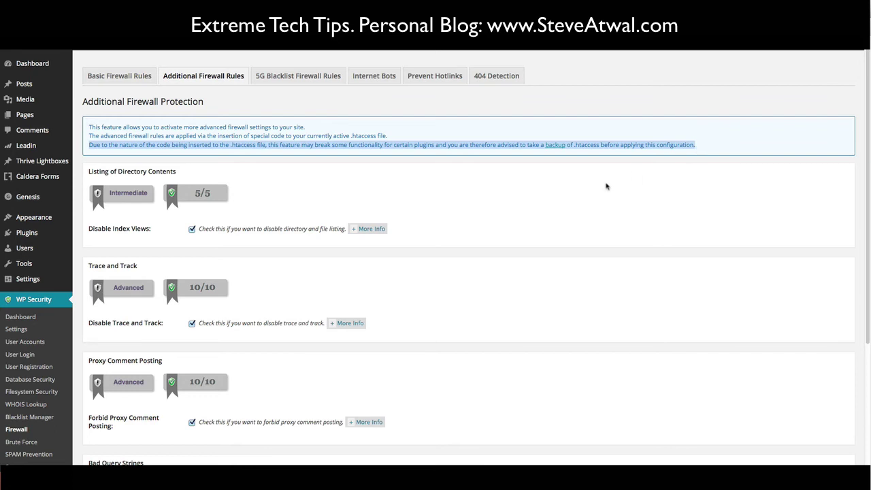
pyautogui.click(704, 150)
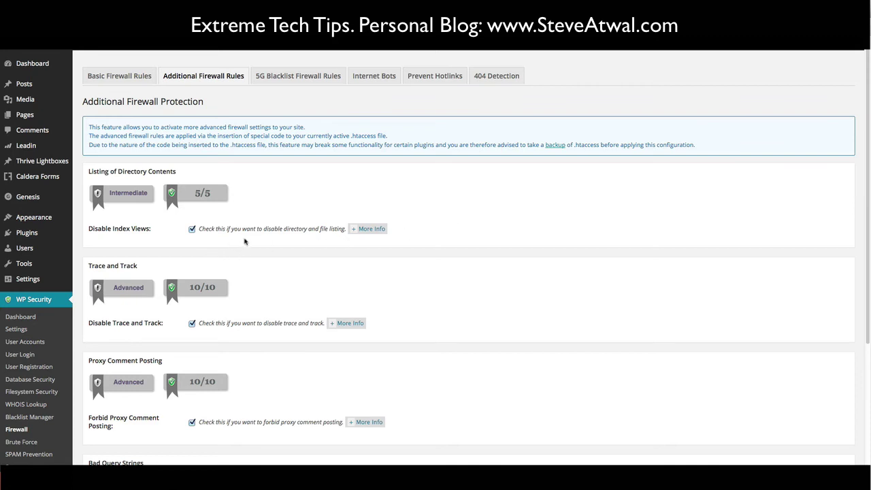
pyautogui.click(371, 229)
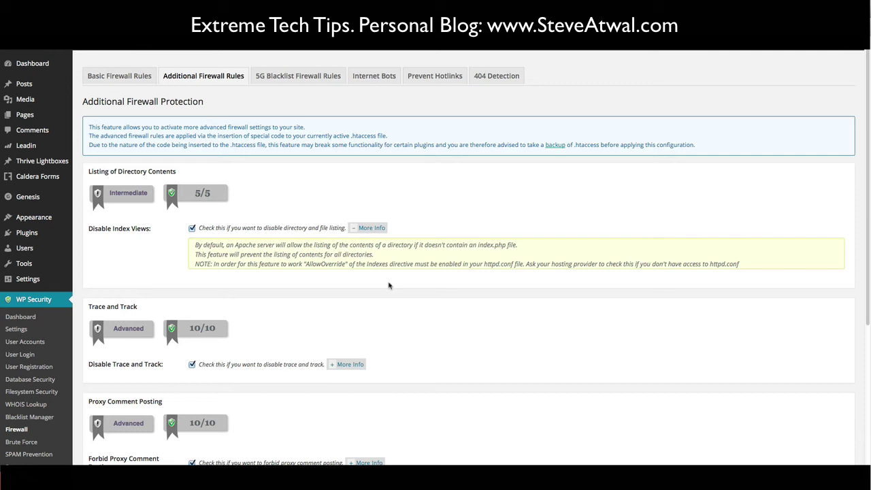
pyautogui.click(370, 228)
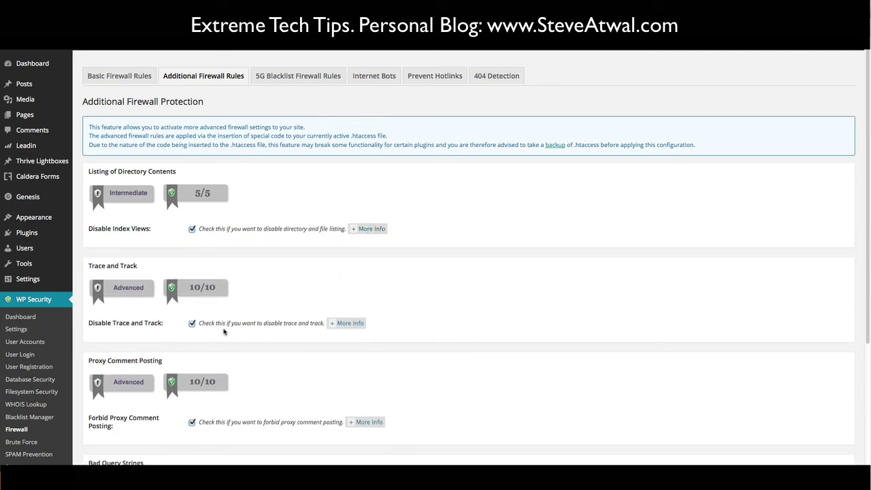
pyautogui.click(344, 326)
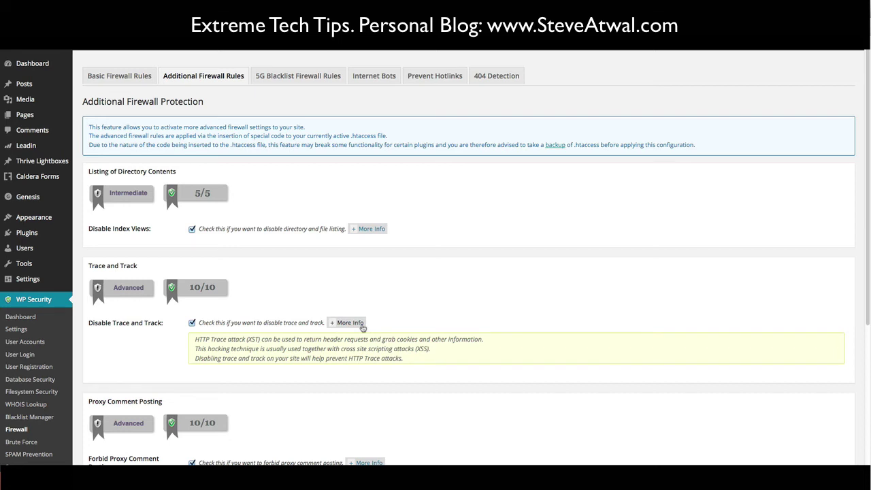
pyautogui.click(362, 326)
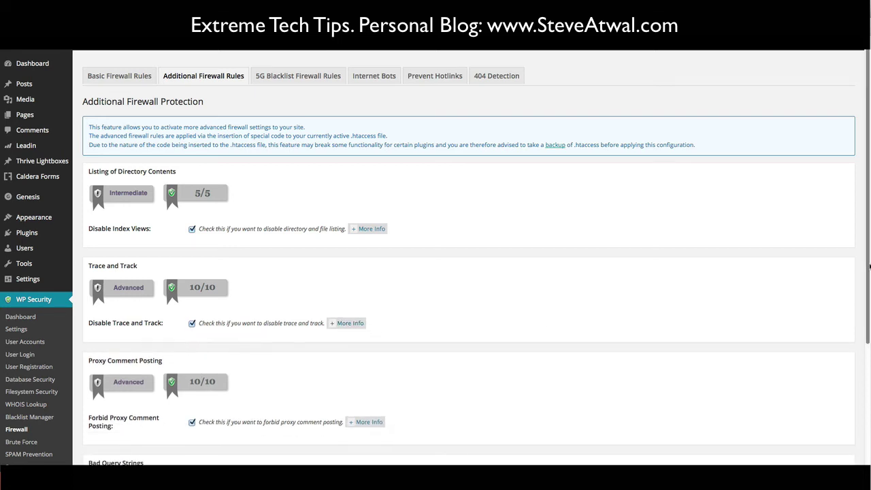
pyautogui.moveTo(866, 267); pyautogui.dragTo(842, 410)
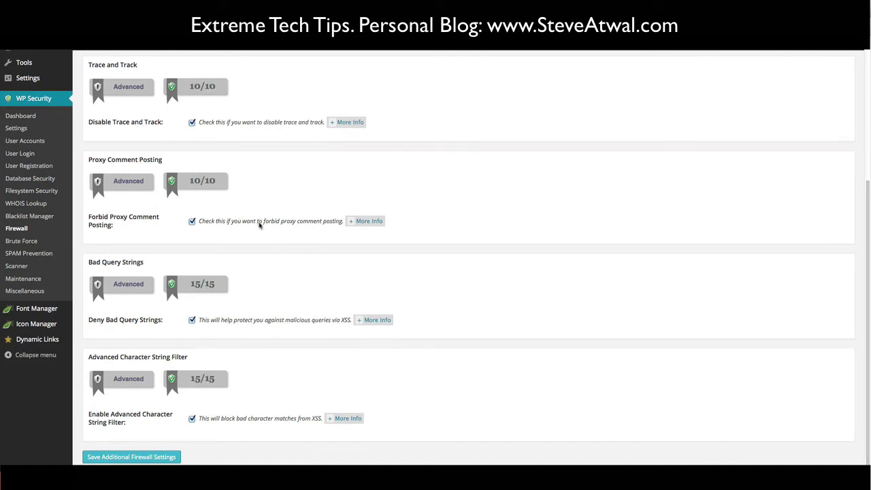
pyautogui.click(378, 220)
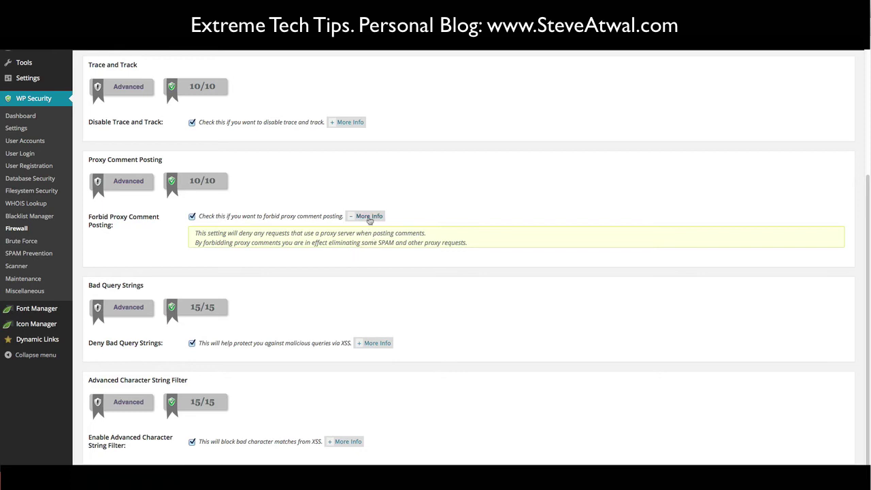
pyautogui.click(368, 216)
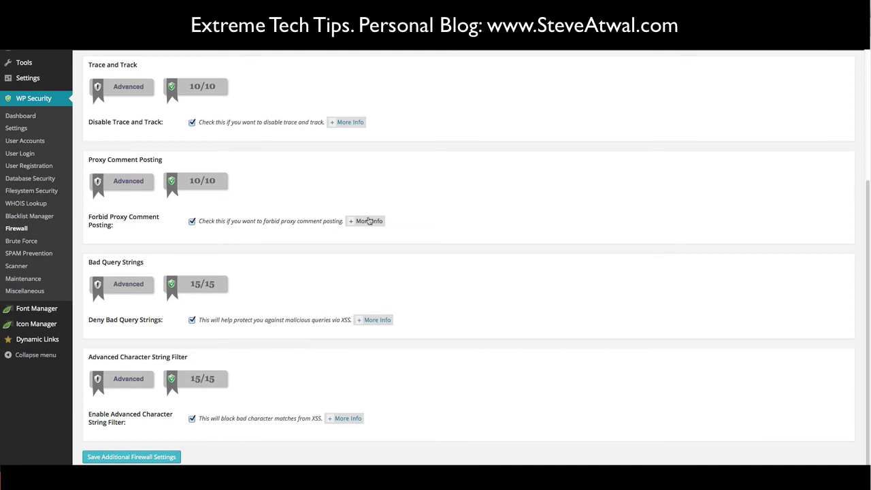
pyautogui.click(376, 322)
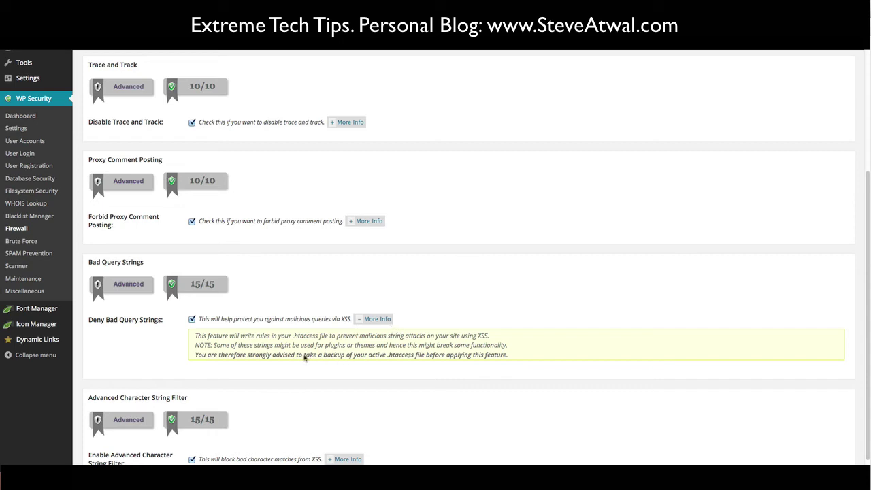
pyautogui.moveTo(304, 356); pyautogui.dragTo(515, 358)
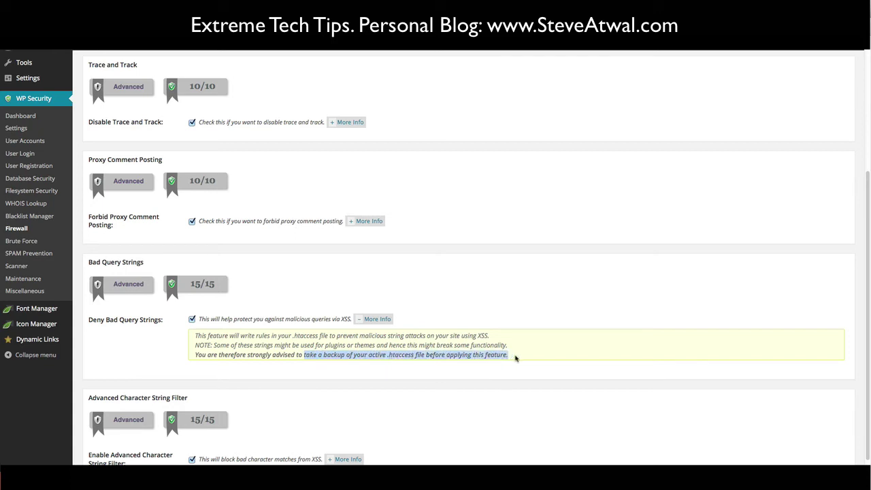
pyautogui.click(499, 302)
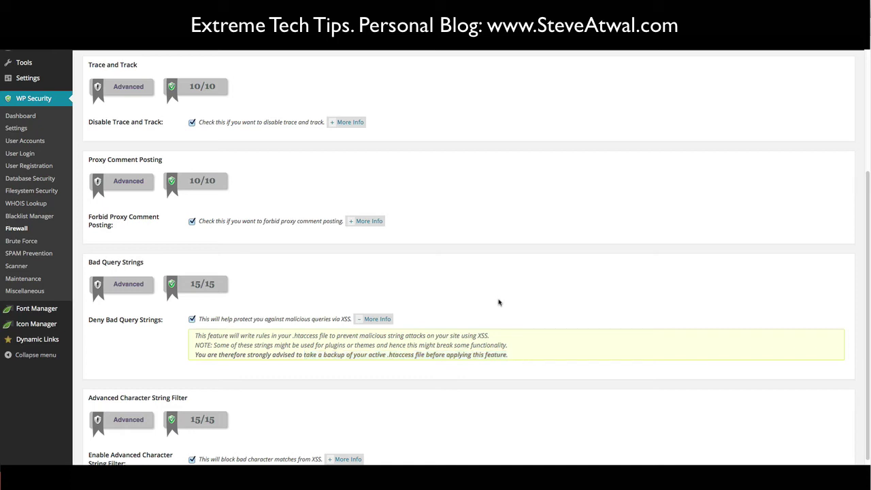
pyautogui.click(377, 321)
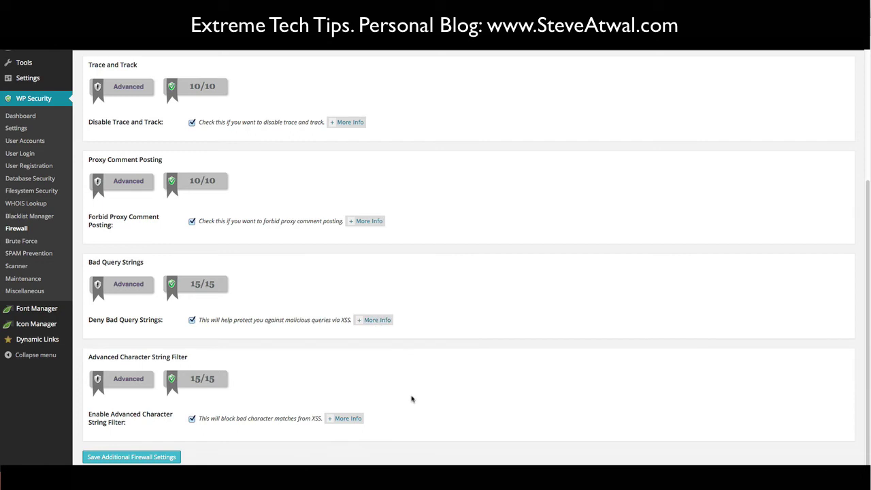
pyautogui.click(348, 419)
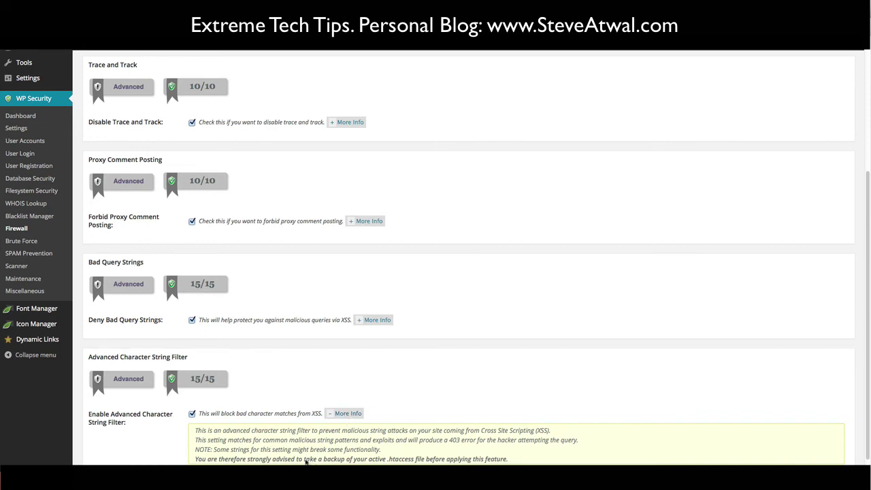
pyautogui.moveTo(304, 461); pyautogui.dragTo(507, 461)
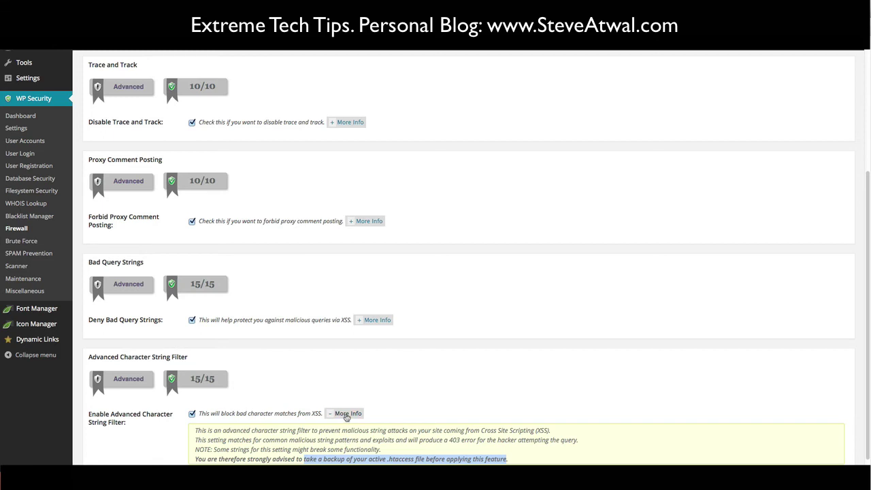
pyautogui.click(347, 414)
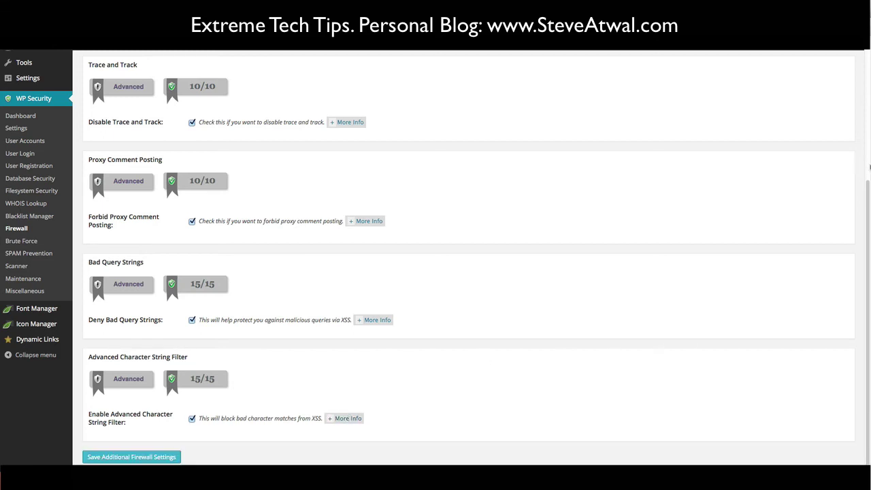
pyautogui.scroll(5, 470, 258)
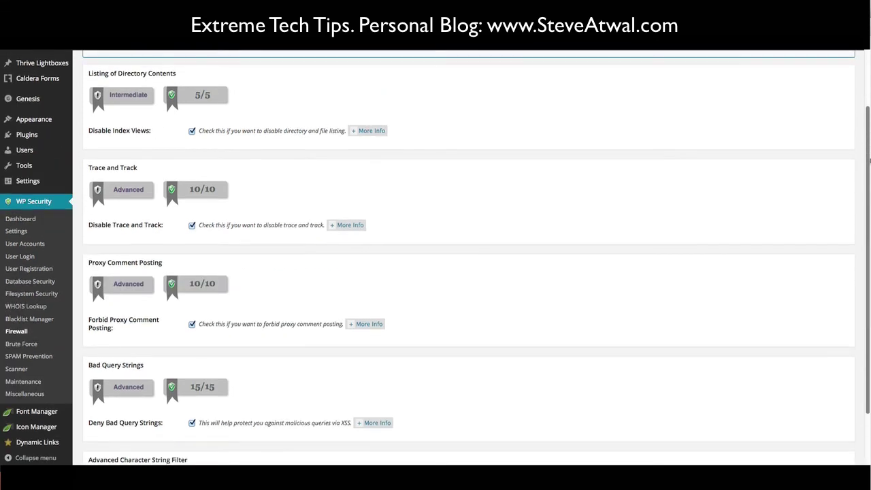
pyautogui.scroll(1, 436, 259)
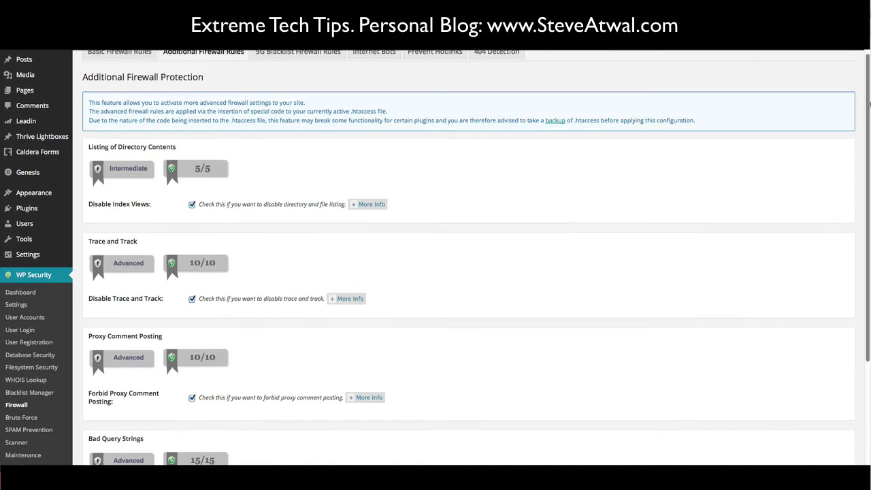
pyautogui.scroll(1, 859, 270)
pyautogui.scroll(-6, 859, 270)
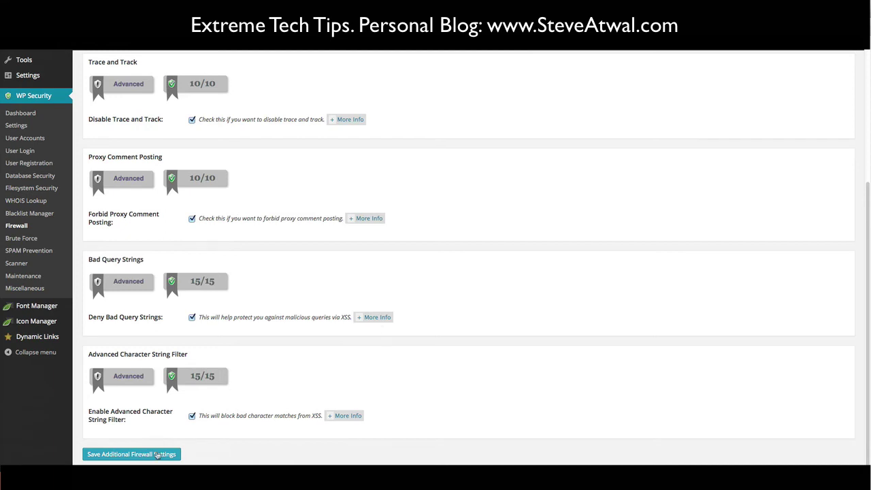
pyautogui.scroll(5, 866, 83)
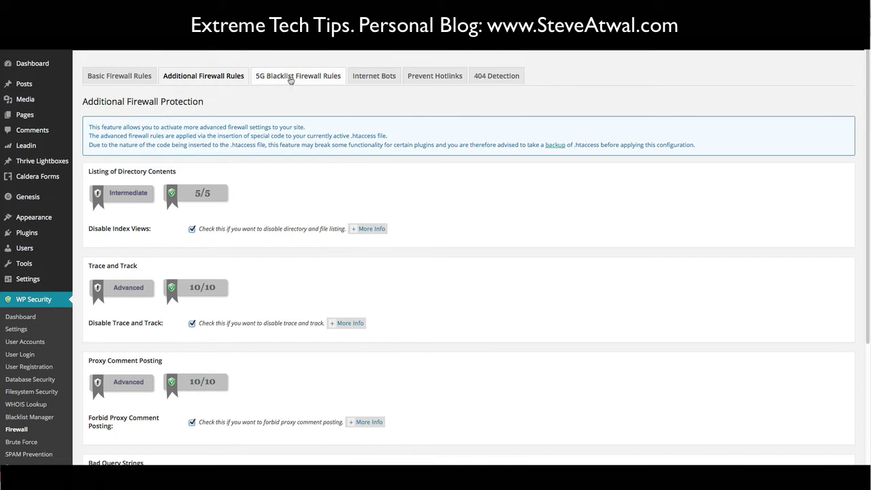
# - Show the 5G Blacklist rules, highlight the PerishablePress introduction, and toggle the 5G protection details
pyautogui.click(291, 80)
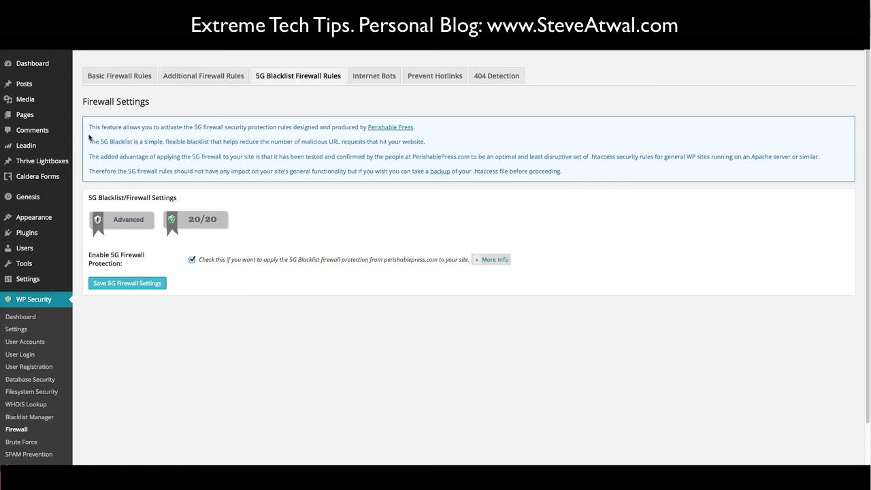
pyautogui.moveTo(88, 144); pyautogui.dragTo(426, 144)
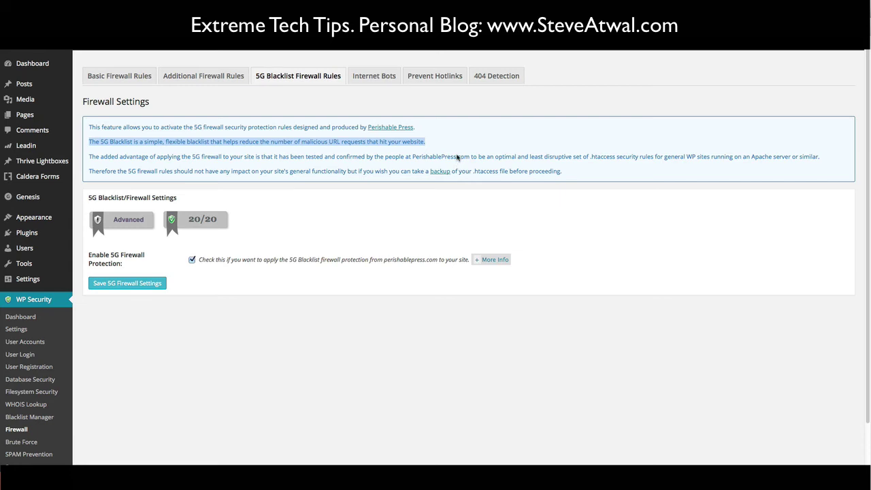
pyautogui.moveTo(468, 158); pyautogui.dragTo(382, 92)
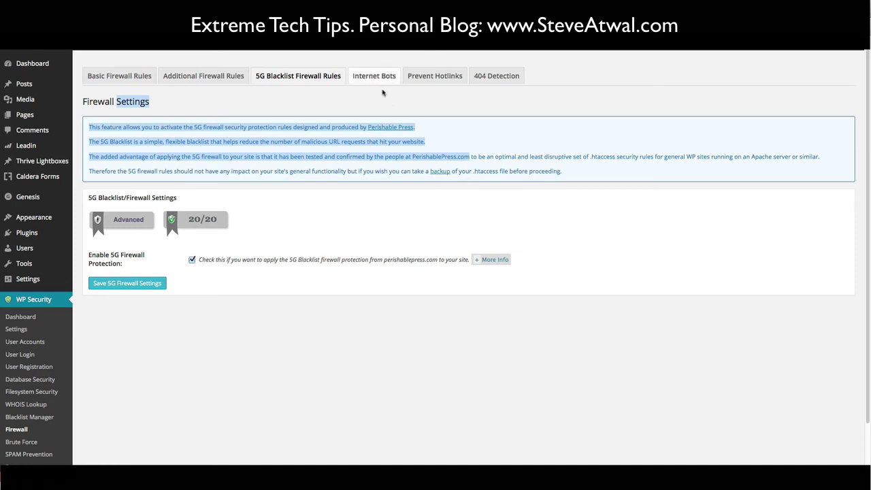
pyautogui.click(438, 121)
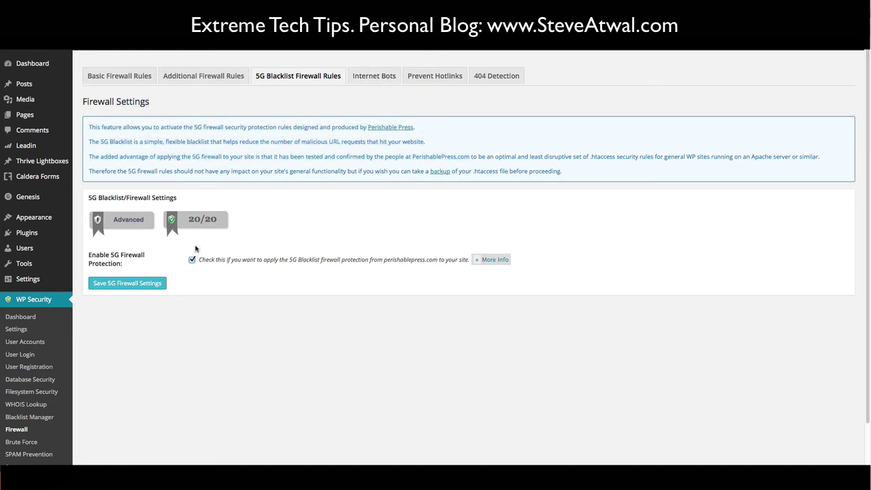
pyautogui.click(492, 259)
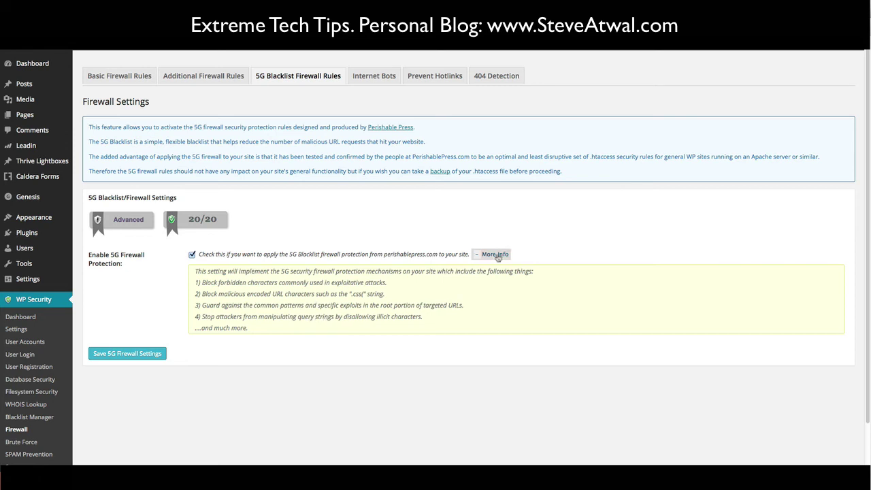
pyautogui.click(497, 255)
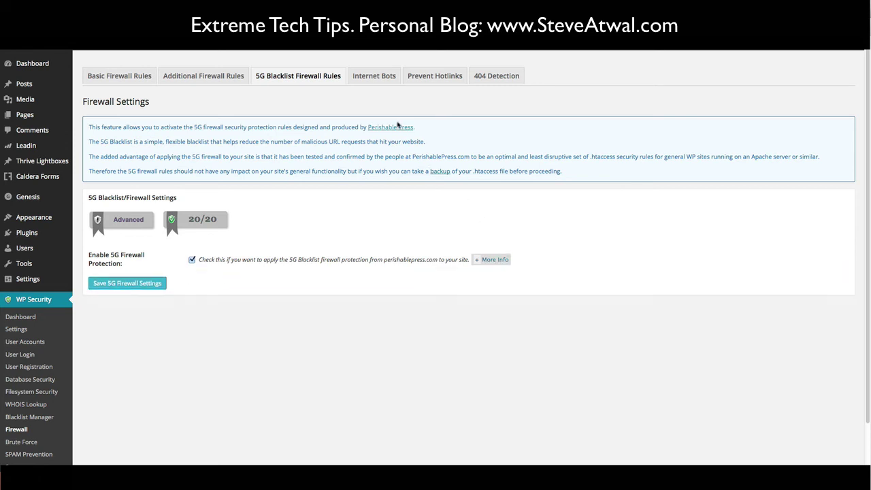
# - Show the Internet Bots tab and highlight the Block Fake Googlebots sentence
pyautogui.click(374, 76)
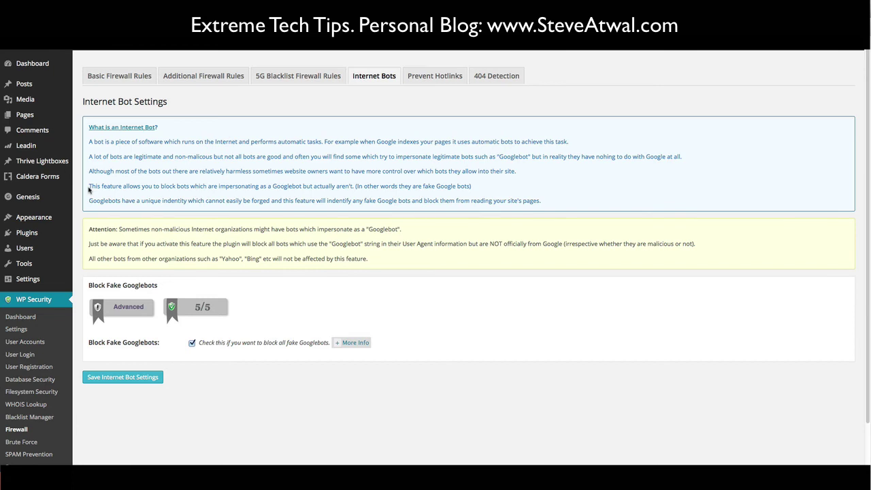
pyautogui.moveTo(89, 190); pyautogui.dragTo(405, 186)
pyautogui.click(438, 184)
pyautogui.tripleClick(475, 185)
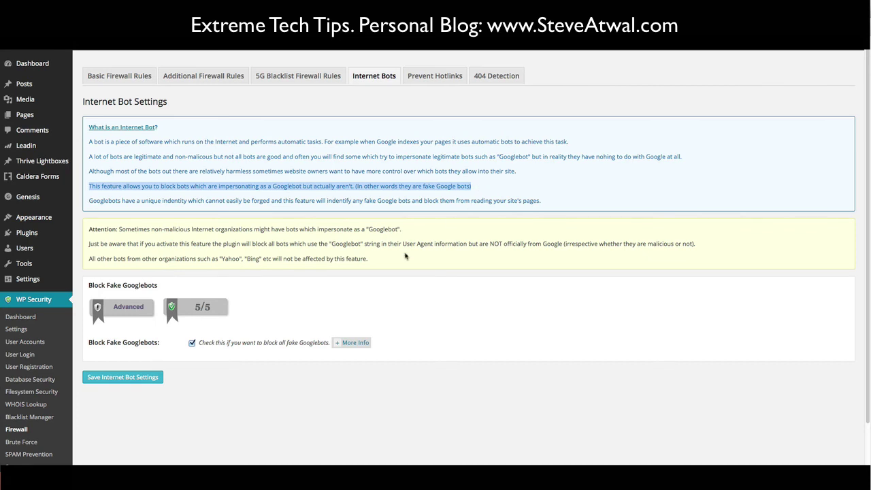
pyautogui.click(212, 357)
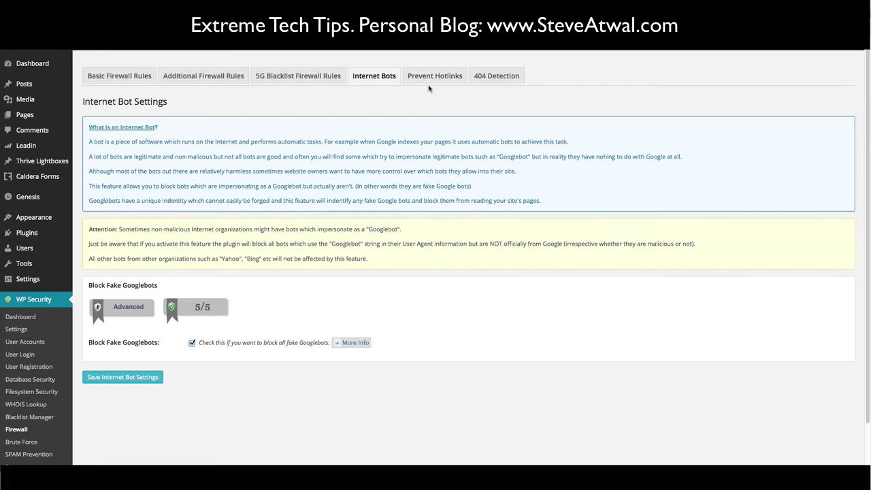
# - Read the hotlink definition on Prevent Hotlinks, then move on to 404 Detection
pyautogui.click(430, 78)
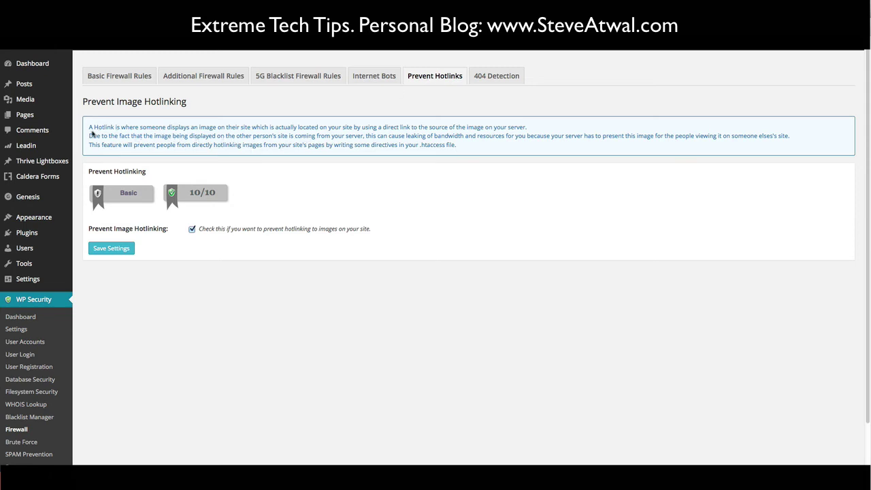
pyautogui.moveTo(89, 129); pyautogui.dragTo(527, 129)
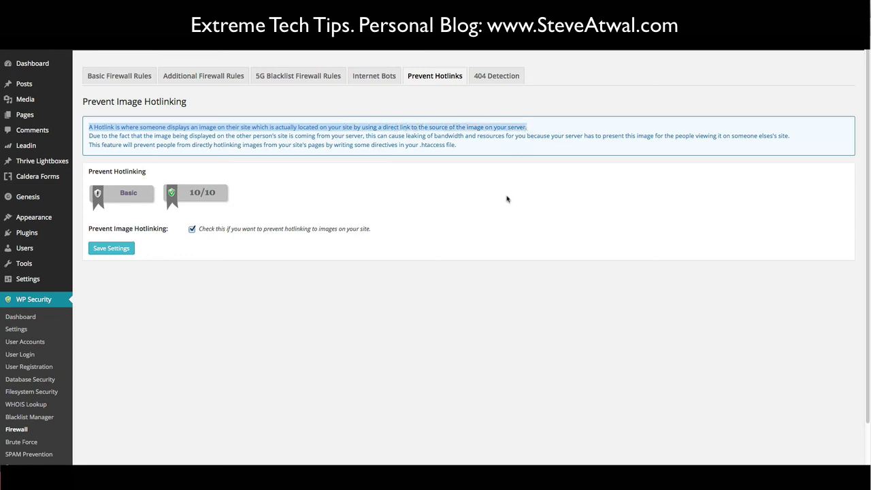
pyautogui.click(457, 171)
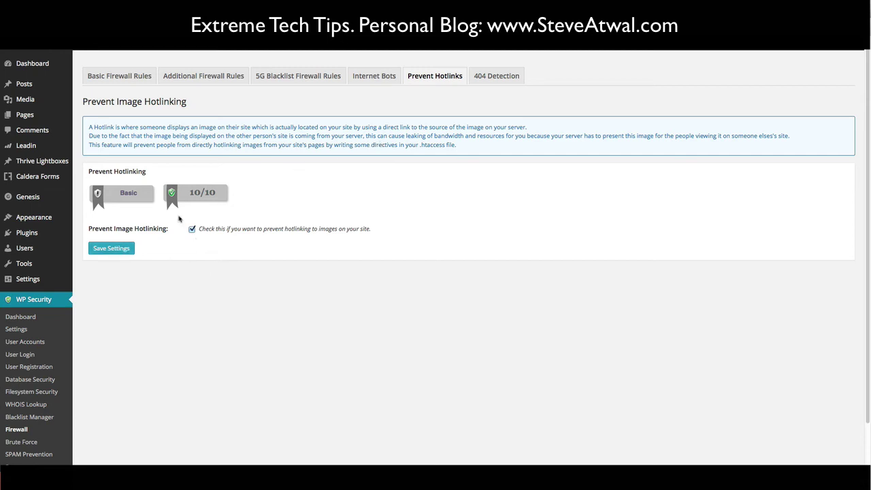
pyautogui.click(496, 79)
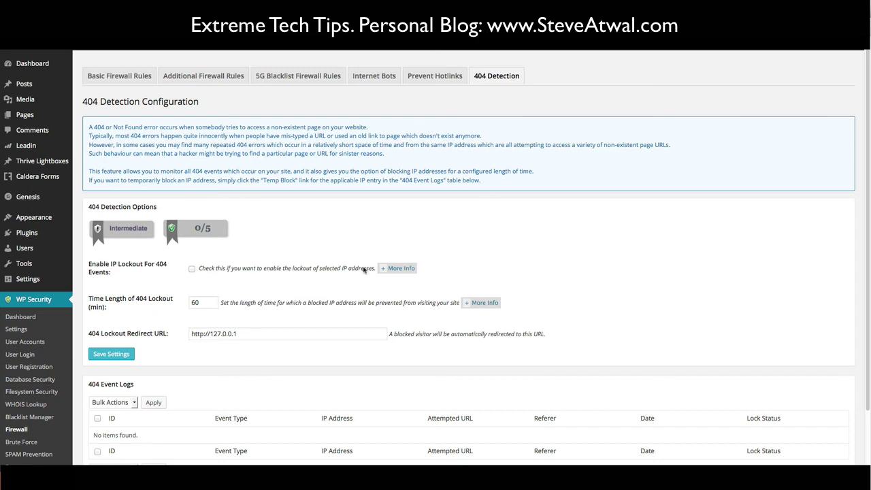
pyautogui.click(392, 270)
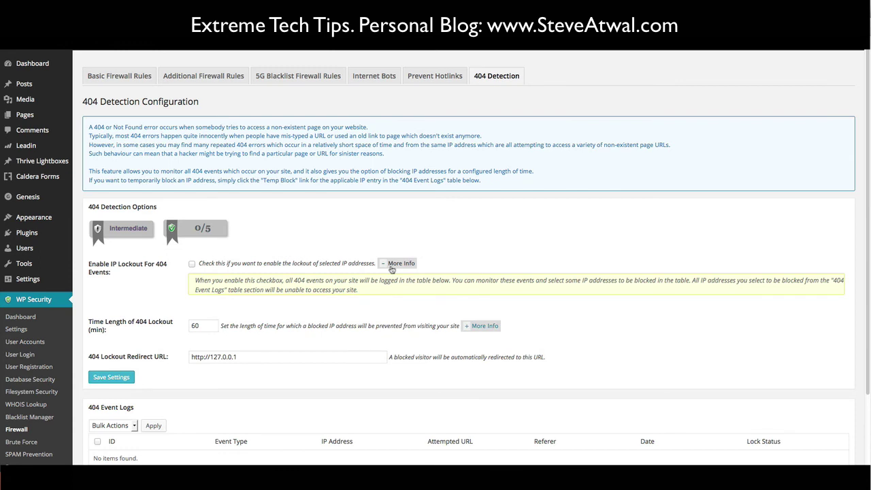
pyautogui.click(391, 268)
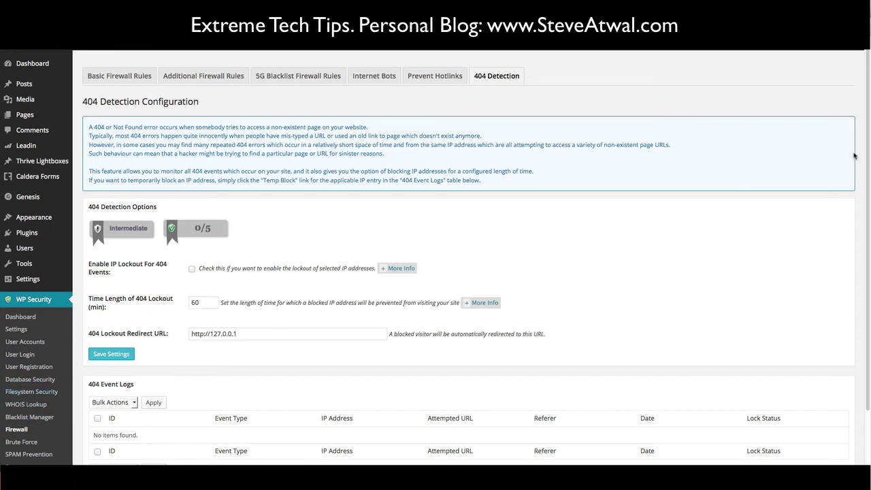
pyautogui.scroll(-1, 864, 160)
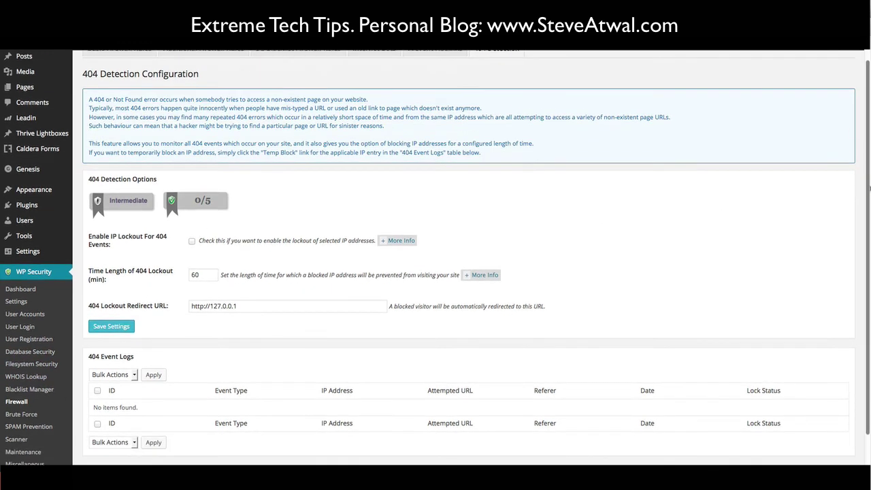
pyautogui.scroll(-2, 869, 187)
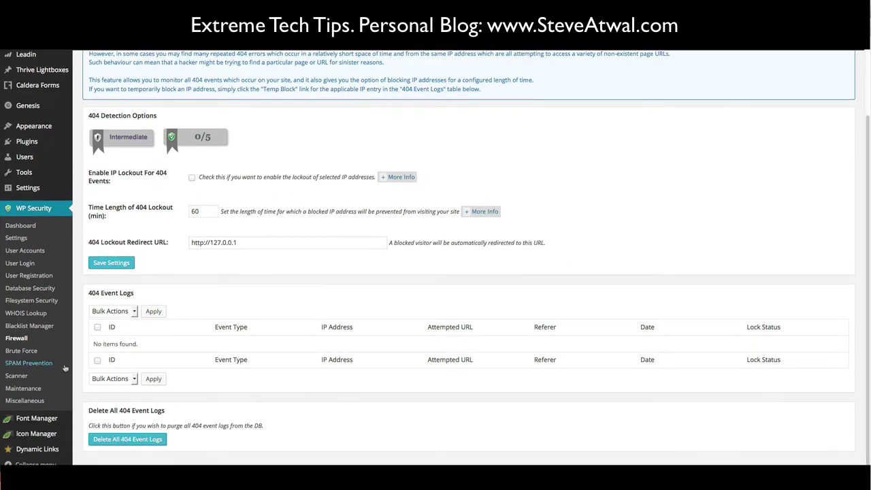
# - Open Brute Force, note the default login URL phrase, then show Cookie Based Brute Force Prevention
pyautogui.click(19, 352)
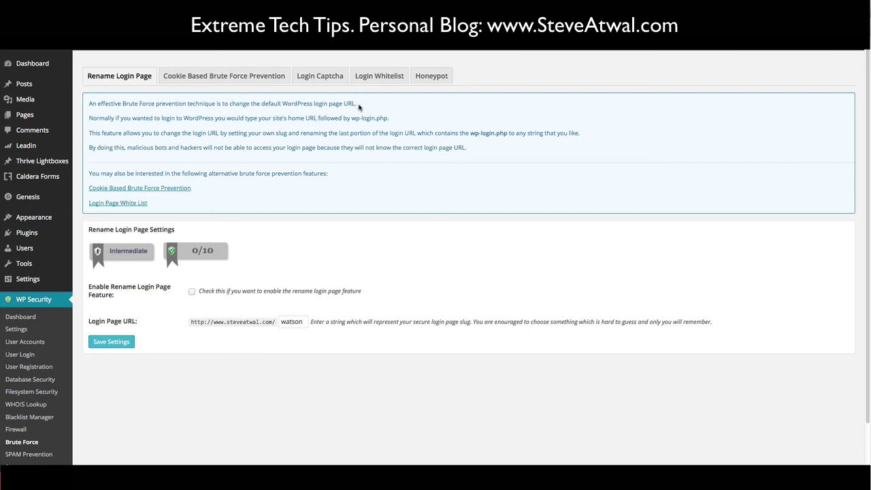
pyautogui.moveTo(360, 104); pyautogui.dragTo(263, 108)
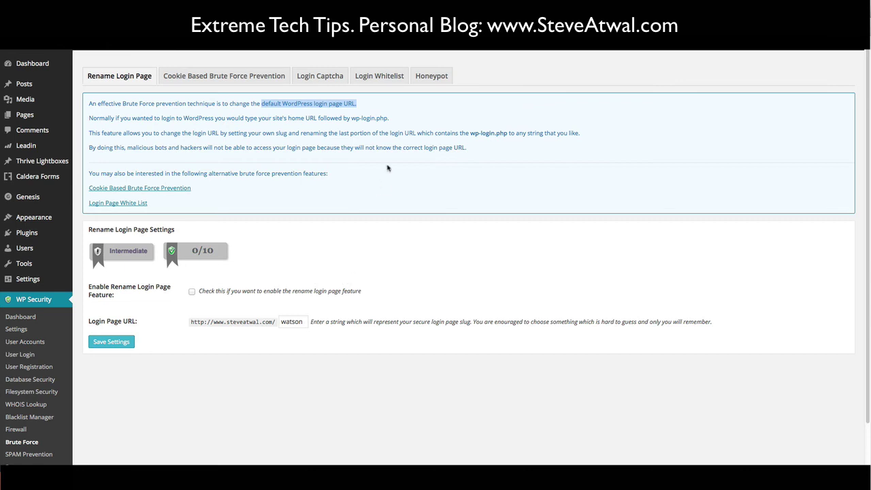
pyautogui.click(229, 77)
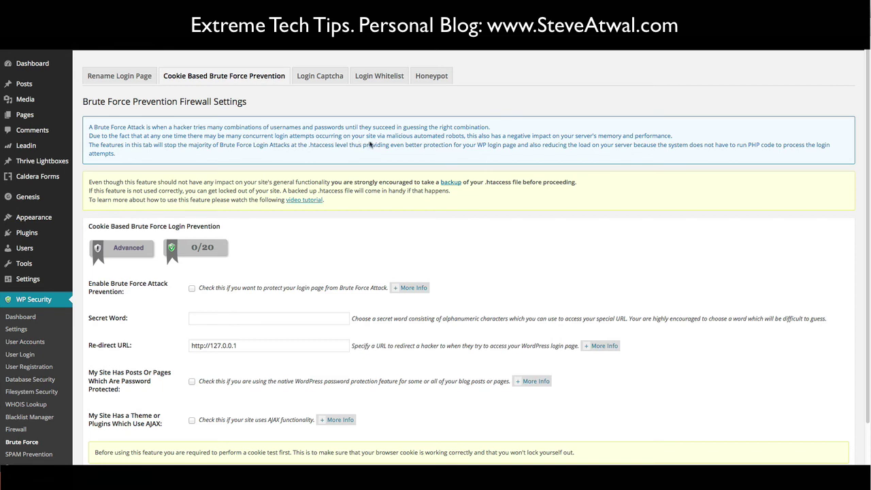
# - Look at the Login Captcha tab, then switch to Login Whitelist
pyautogui.click(326, 81)
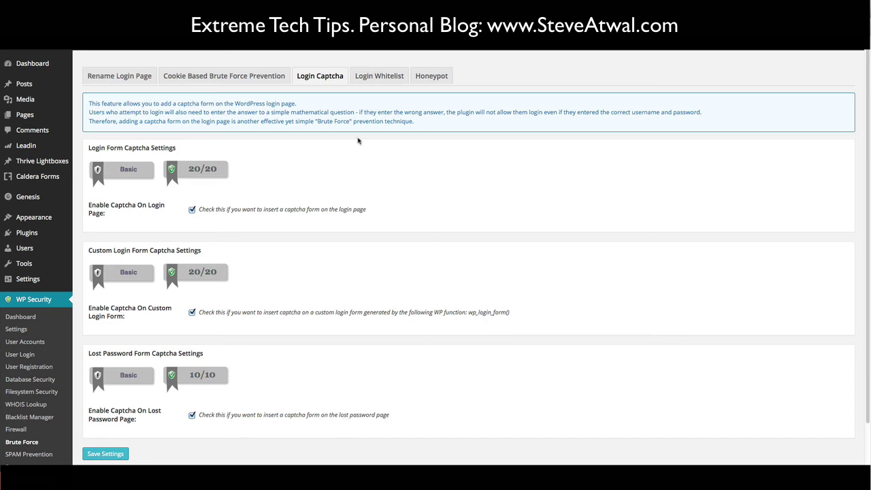
pyautogui.click(382, 79)
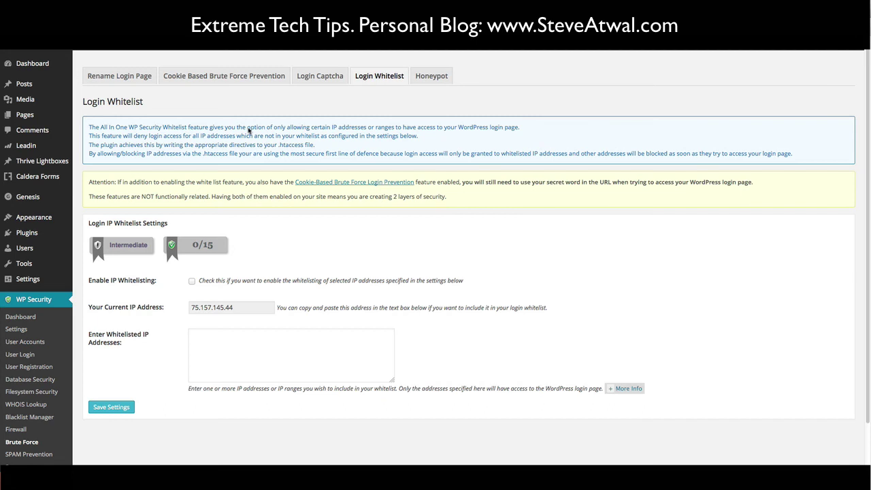
# - Highlight the whitelist feature description and the line about denying non-whitelisted IPs
pyautogui.moveTo(248, 129); pyautogui.dragTo(520, 128)
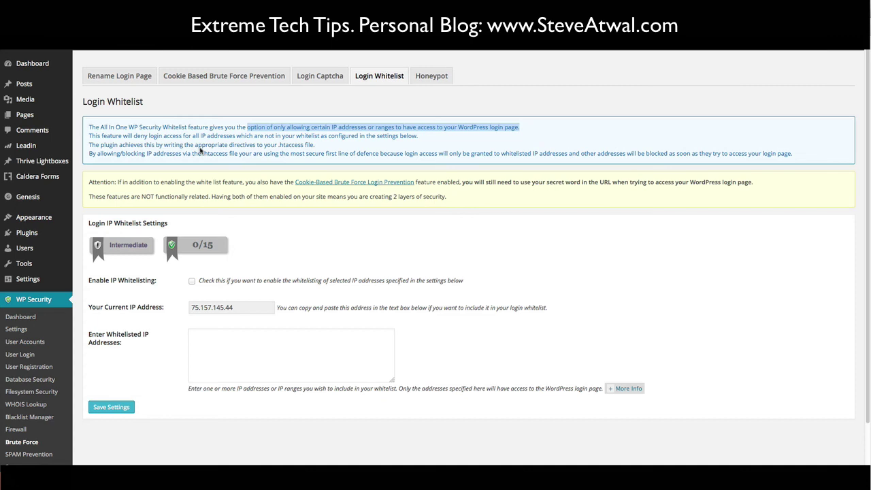
pyautogui.click(420, 137)
pyautogui.moveTo(420, 137); pyautogui.dragTo(90, 138)
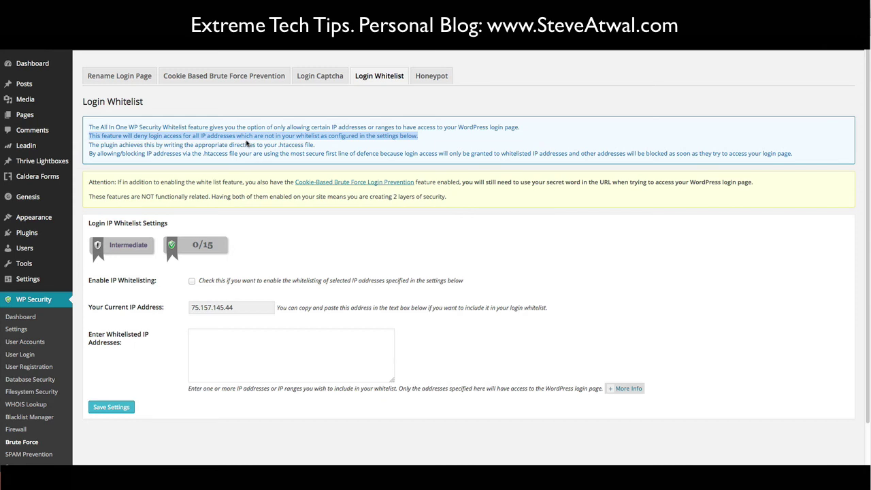
pyautogui.click(466, 140)
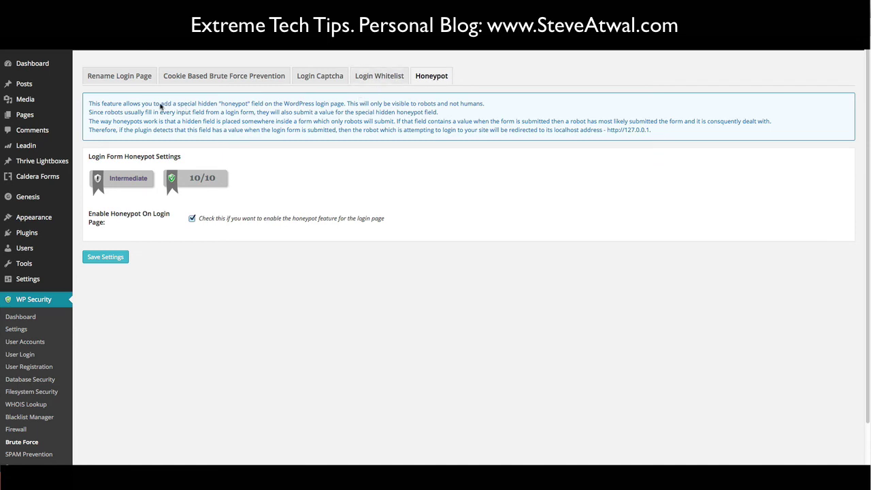
pyautogui.moveTo(160, 105); pyautogui.dragTo(486, 106)
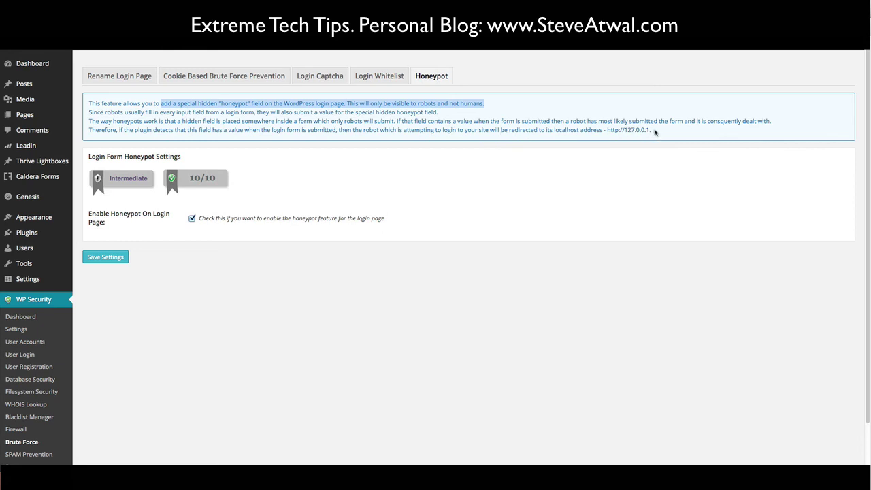
pyautogui.moveTo(655, 133); pyautogui.dragTo(120, 133)
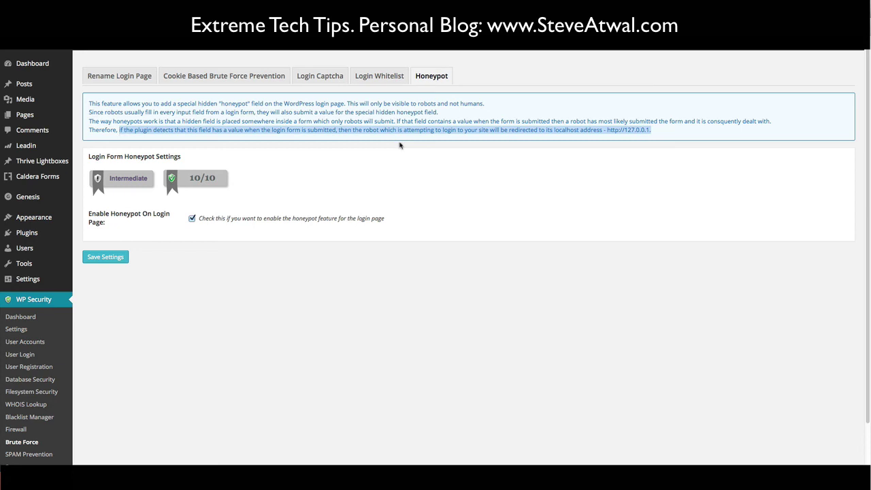
pyautogui.click(377, 160)
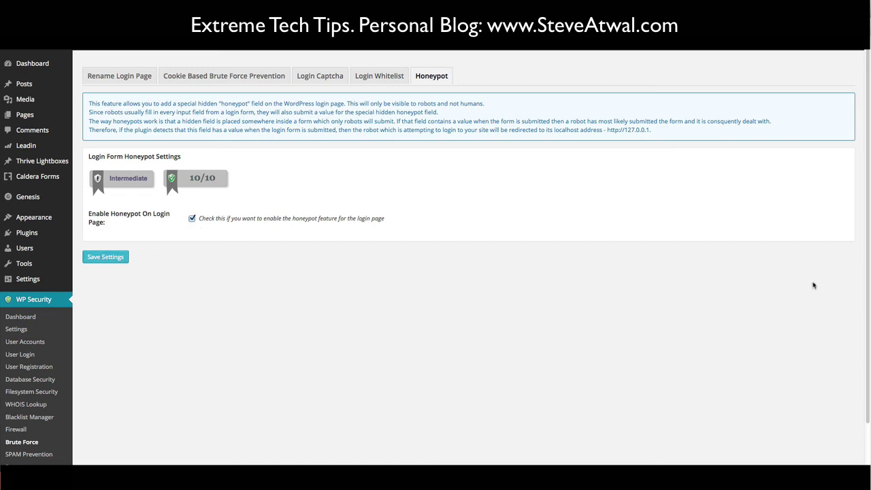
pyautogui.moveTo(867, 271); pyautogui.dragTo(868, 332)
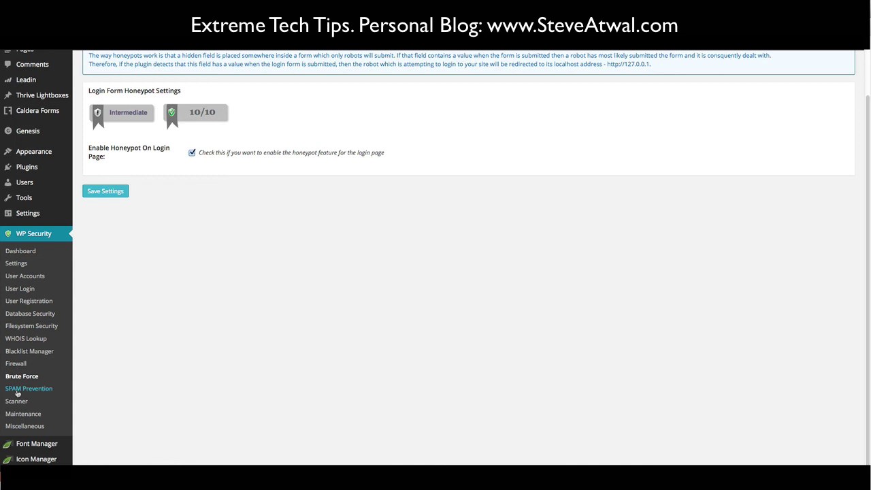
# - Read the spambot comment blocking explanation under SPAM Prevention, then go to Comment SPAM IP Monitoring
pyautogui.click(20, 389)
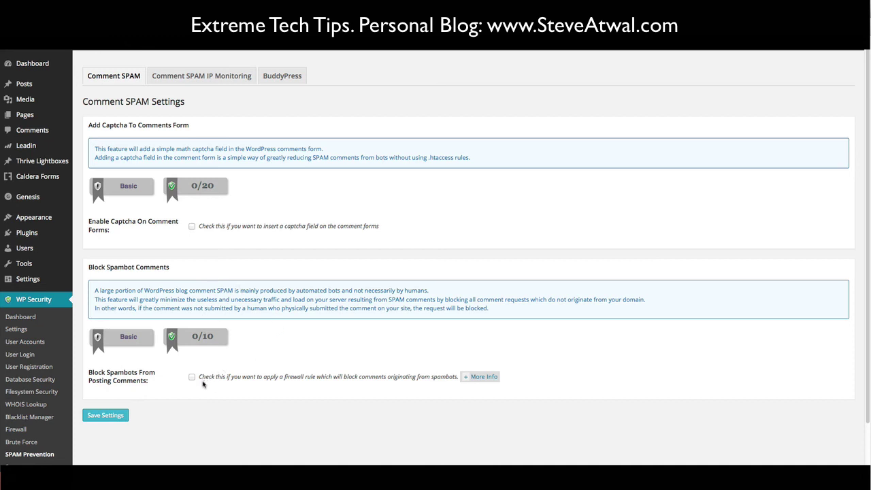
pyautogui.click(476, 379)
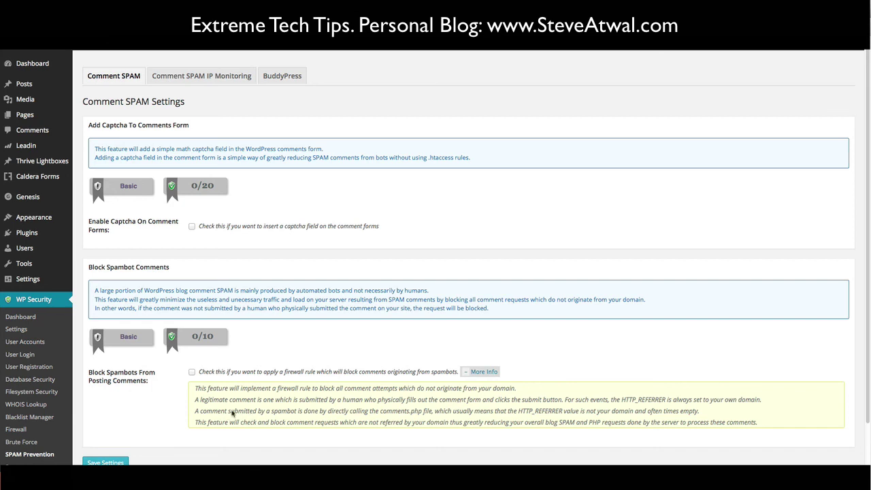
pyautogui.moveTo(200, 414); pyautogui.dragTo(703, 414)
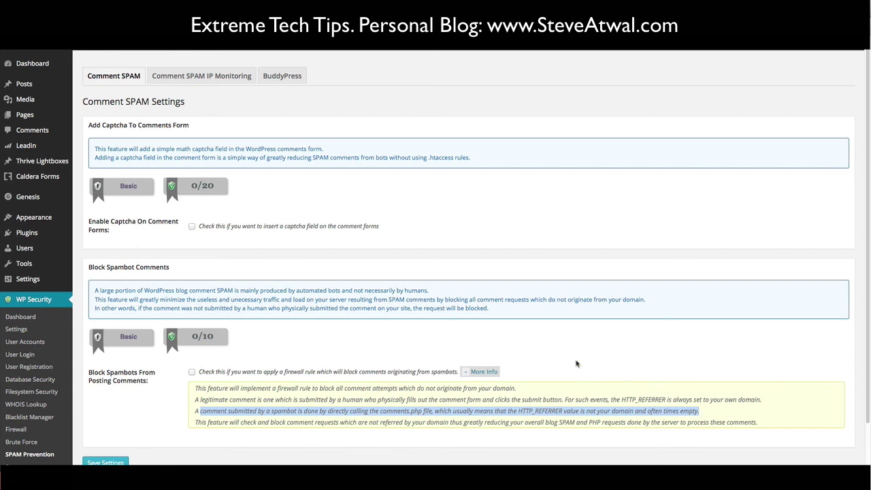
pyautogui.click(577, 364)
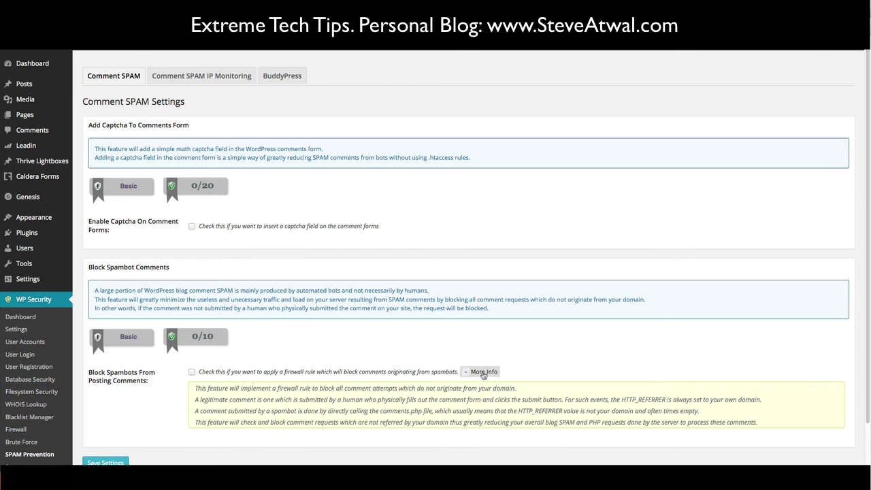
pyautogui.click(482, 373)
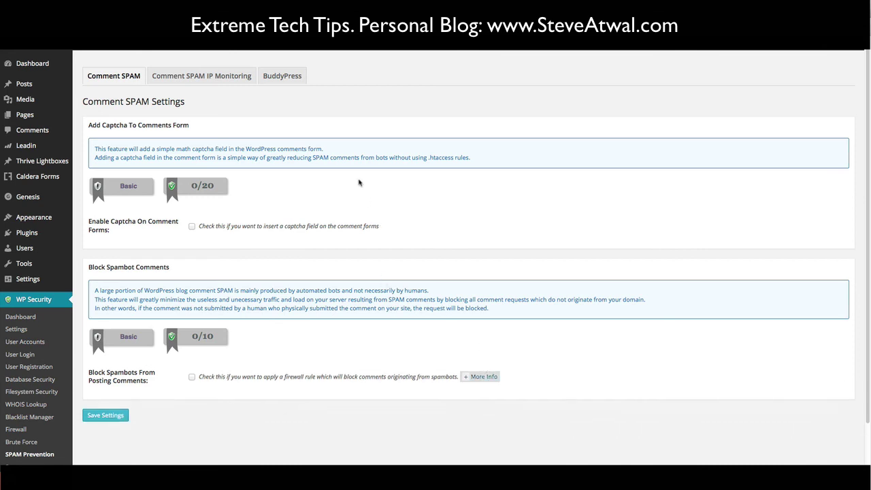
pyautogui.click(214, 80)
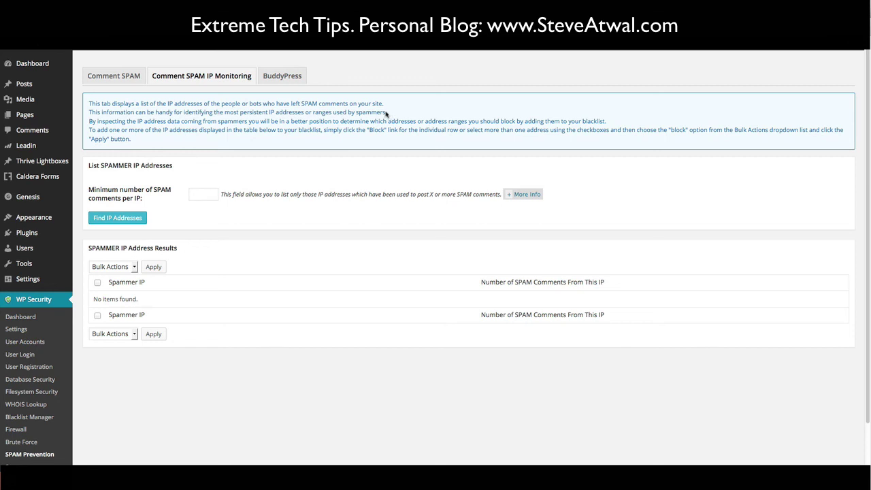
# - Read the persistent-spammer and minimum SPAM comments examples, then view the BuddyPress tab's inactive warning
pyautogui.moveTo(386, 113); pyautogui.dragTo(89, 114)
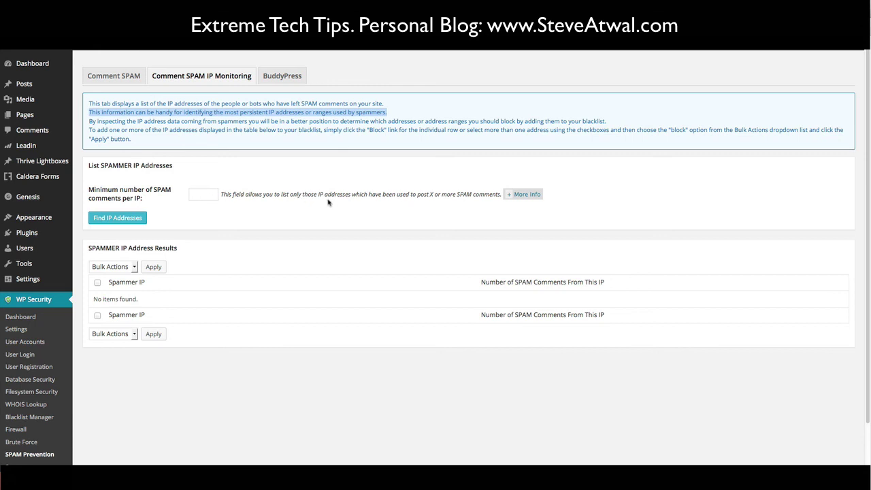
pyautogui.click(382, 202)
pyautogui.click(524, 195)
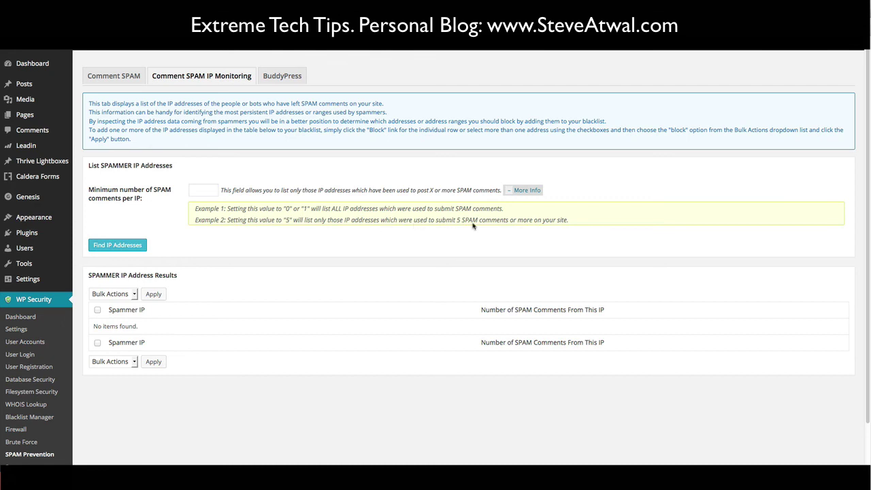
pyautogui.click(518, 191)
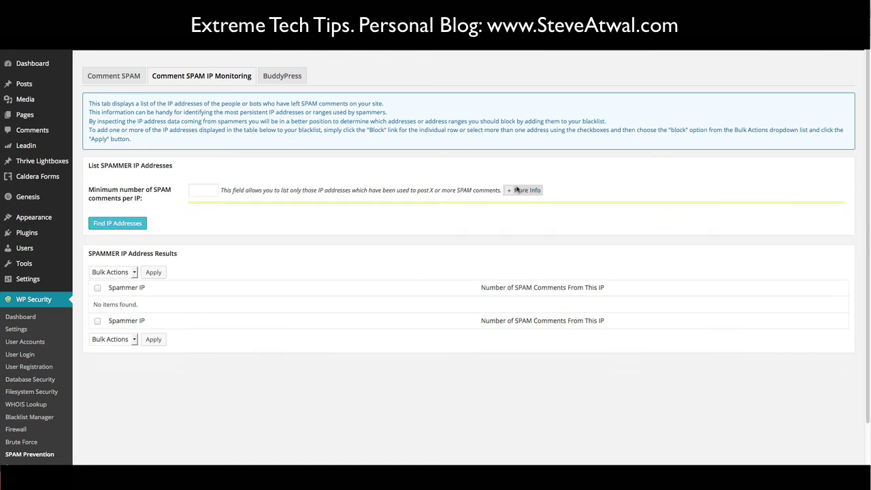
pyautogui.click(283, 80)
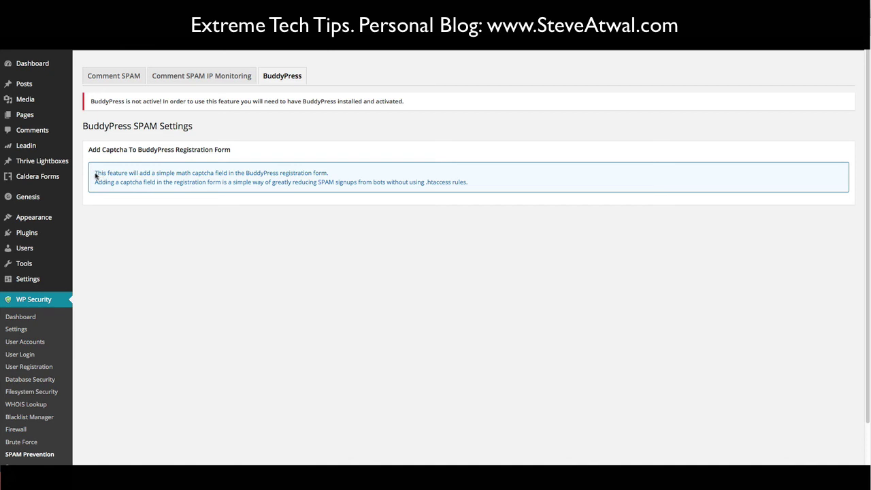
pyautogui.doubleClick(96, 174)
pyautogui.moveTo(126, 176); pyautogui.dragTo(346, 177)
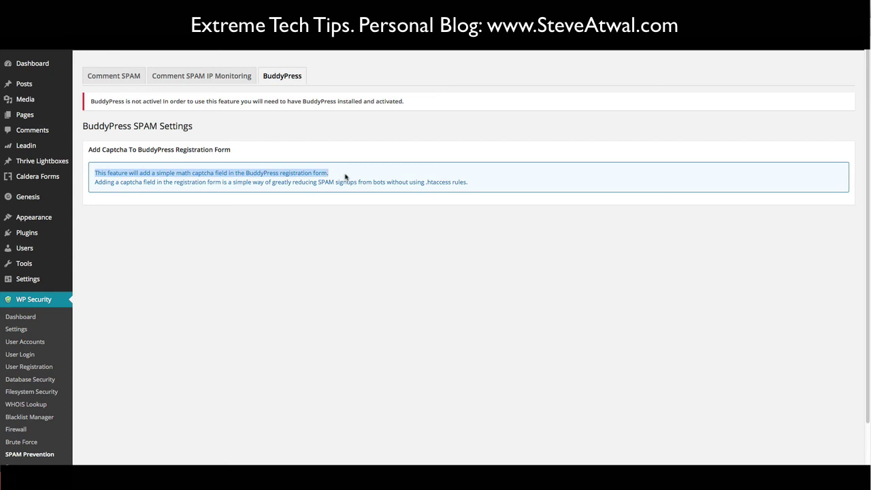
pyautogui.click(312, 205)
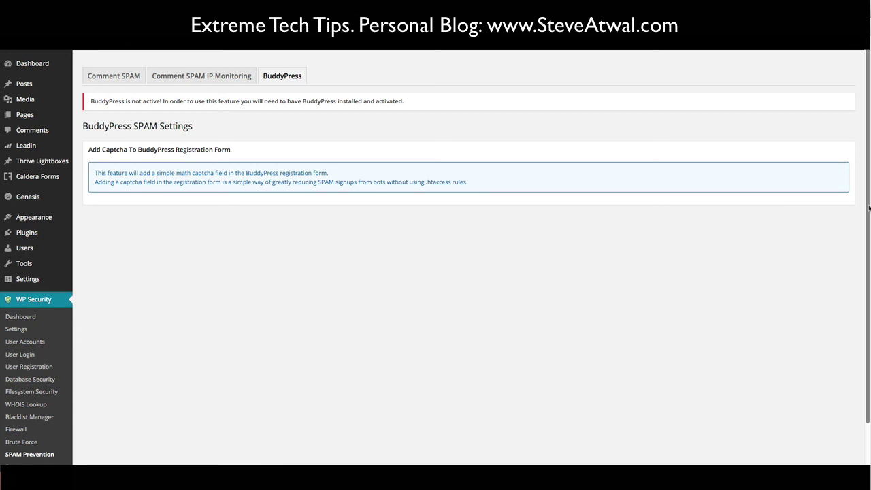
pyautogui.scroll(-3, 868, 208)
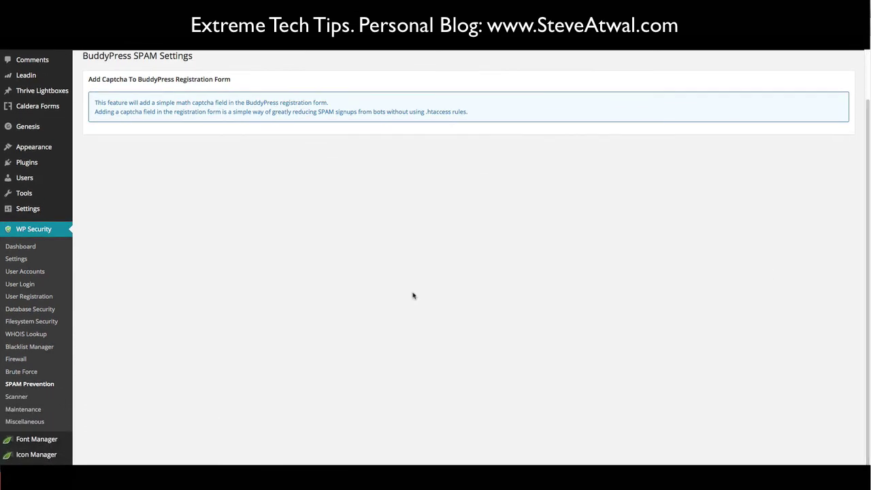
# - Look over the File Change Detection options: automated scans every 4 weeks, ignoring jpg, png, bmp
pyautogui.click(23, 398)
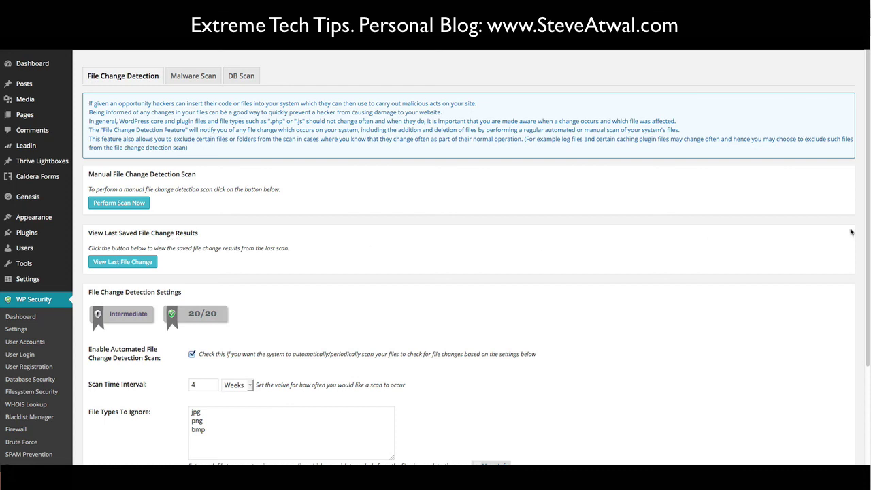
pyautogui.moveTo(867, 219); pyautogui.dragTo(857, 329)
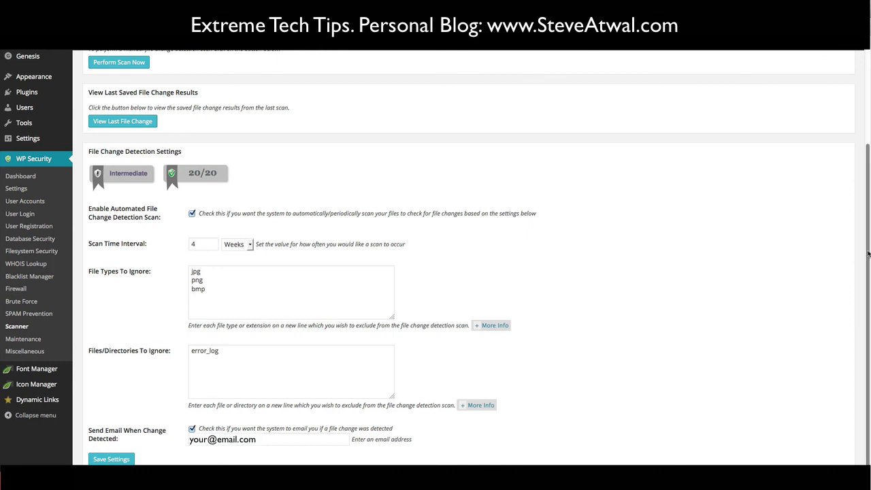
pyautogui.moveTo(868, 253); pyautogui.dragTo(869, 97)
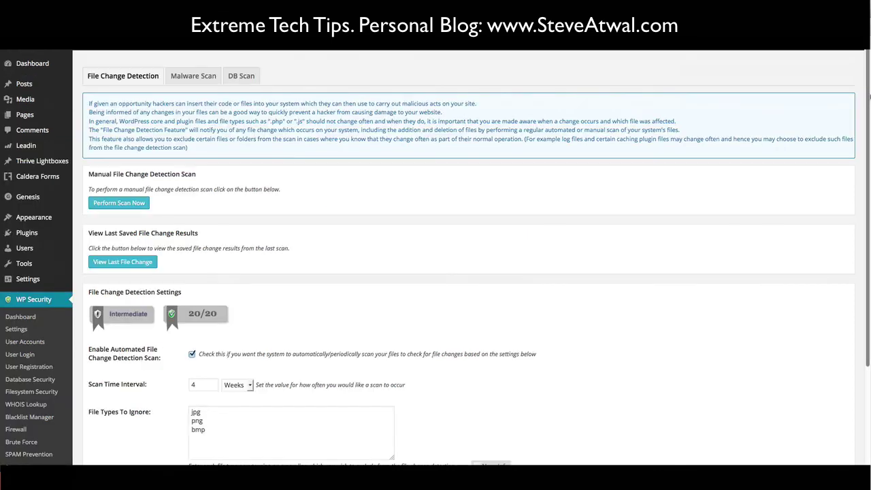
pyautogui.click(181, 76)
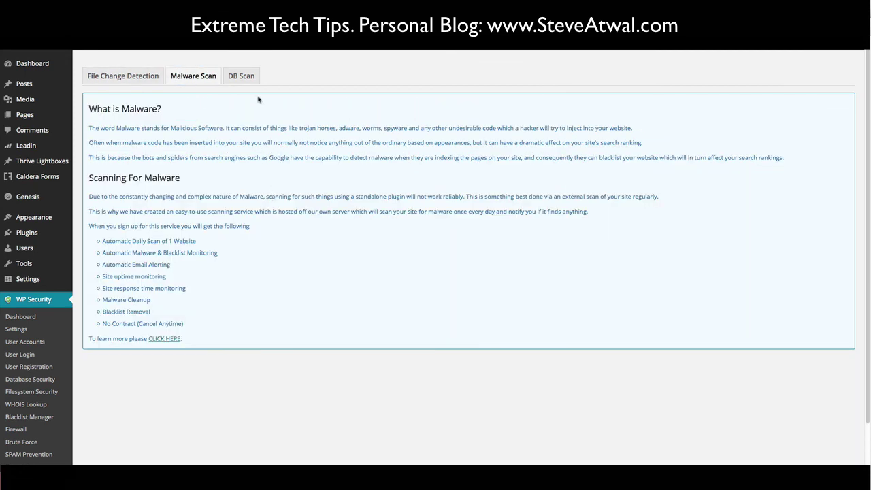
pyautogui.click(245, 79)
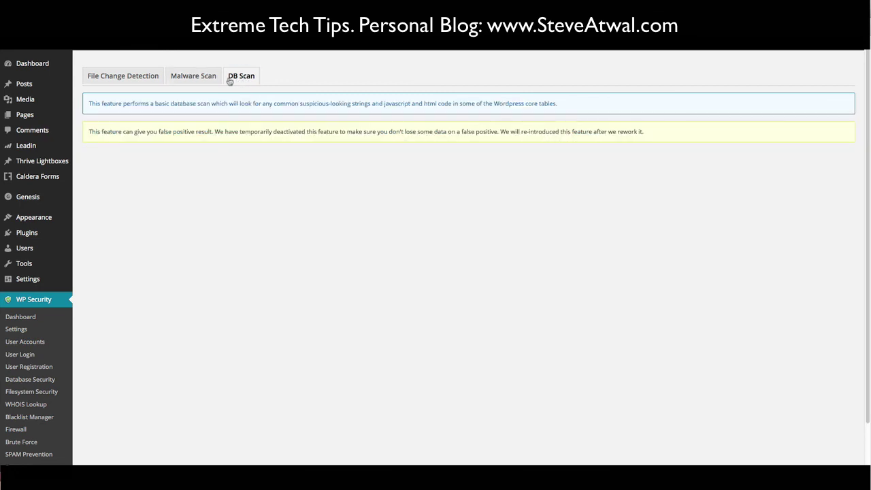
pyautogui.click(207, 77)
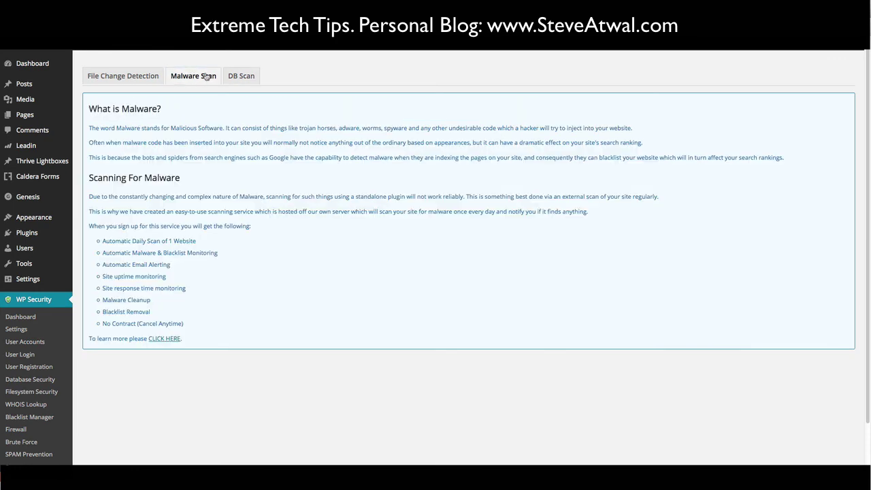
pyautogui.click(138, 78)
pyautogui.scroll(-5, 864, 368)
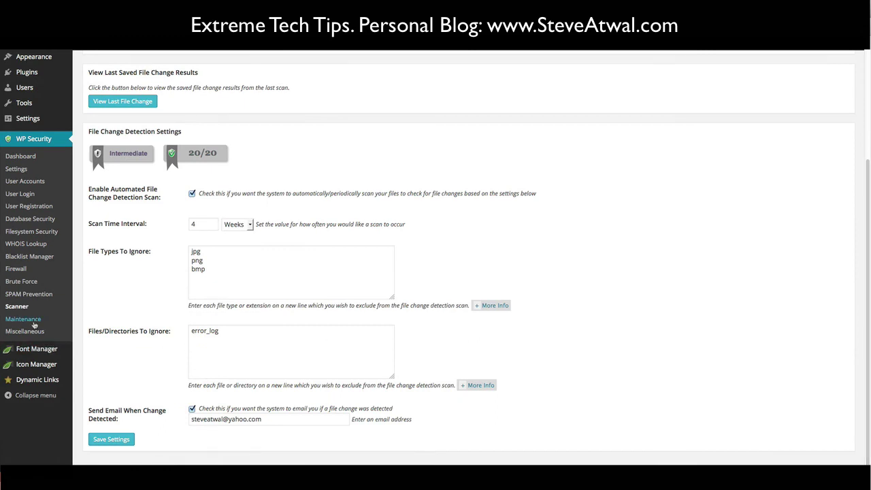
# - Read the Maintenance page's visitor lockout description and its lockout message text
pyautogui.click(33, 322)
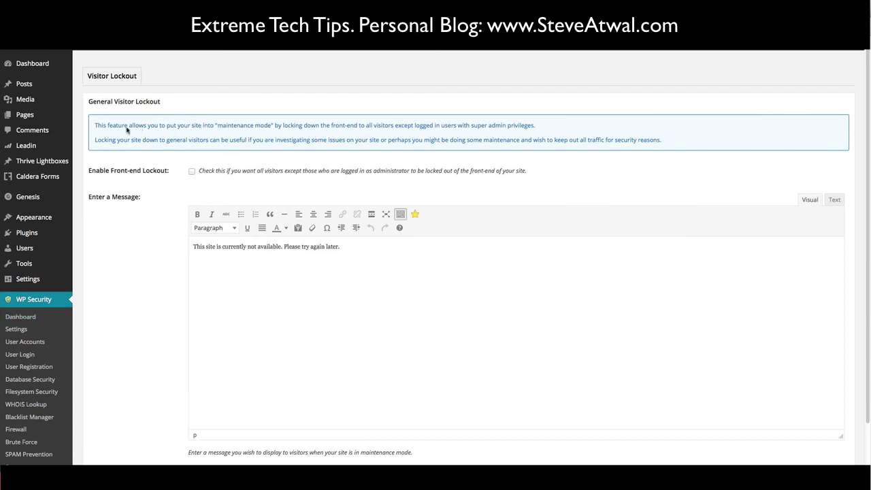
pyautogui.moveTo(129, 128); pyautogui.dragTo(542, 129)
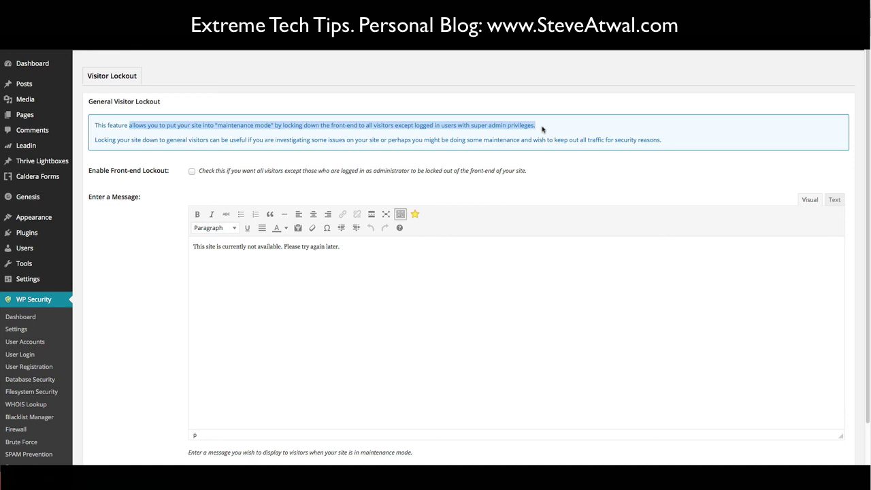
pyautogui.click(346, 248)
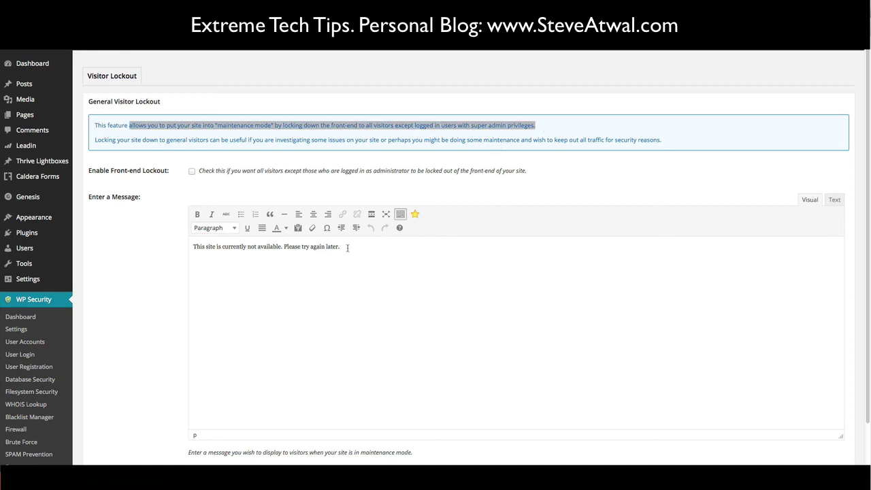
pyautogui.moveTo(340, 248); pyautogui.dragTo(193, 248)
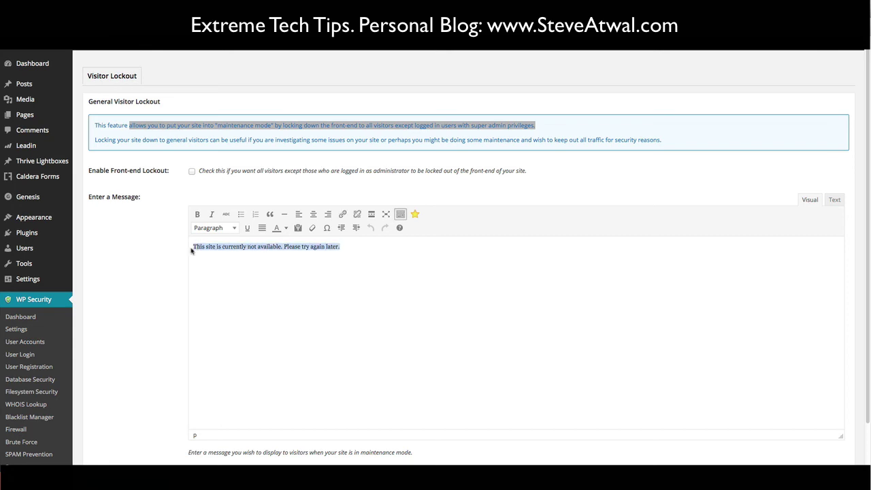
pyautogui.click(423, 248)
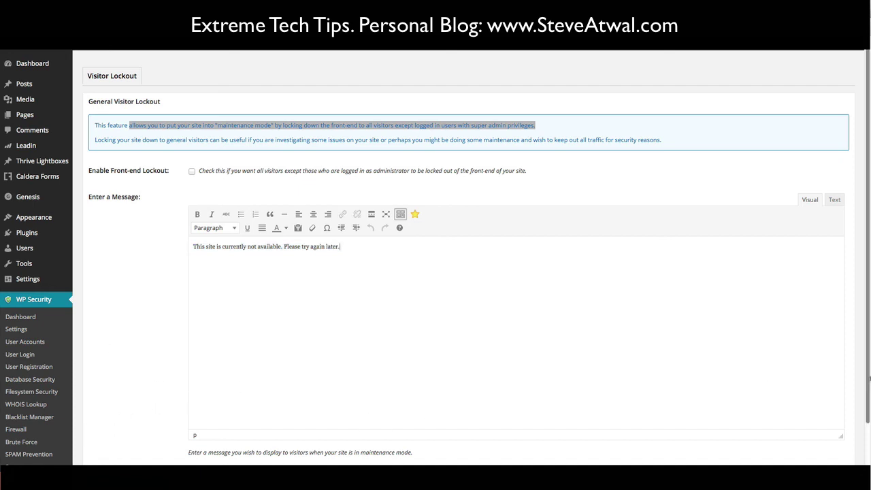
pyautogui.moveTo(868, 382); pyautogui.dragTo(865, 450)
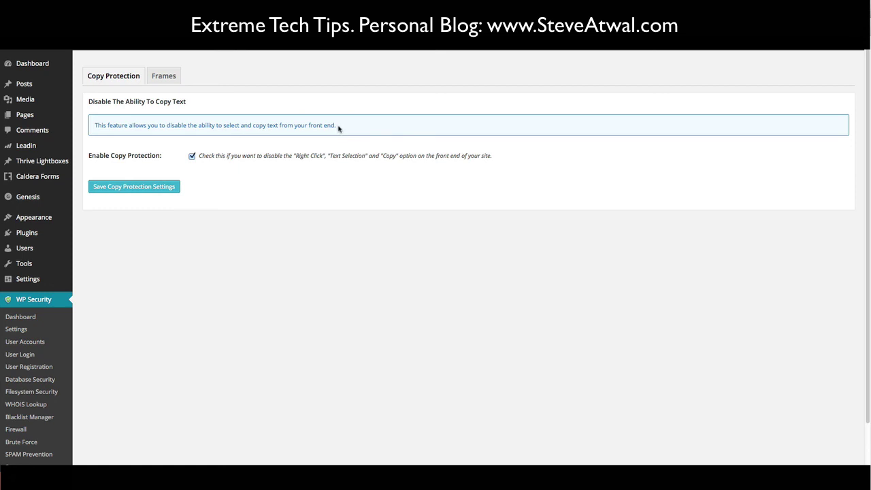
# - Read the Copy Protection description, then the Frames tab's iFrame Protection option
pyautogui.moveTo(338, 128); pyautogui.dragTo(87, 127)
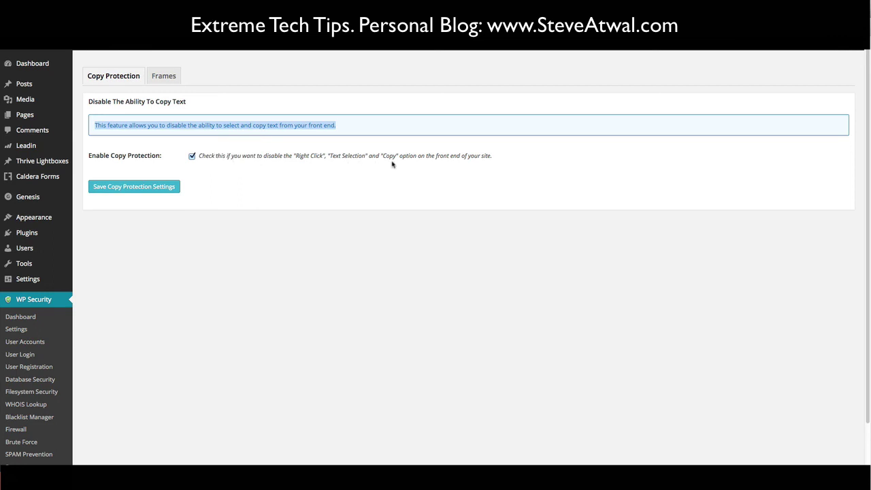
pyautogui.click(167, 83)
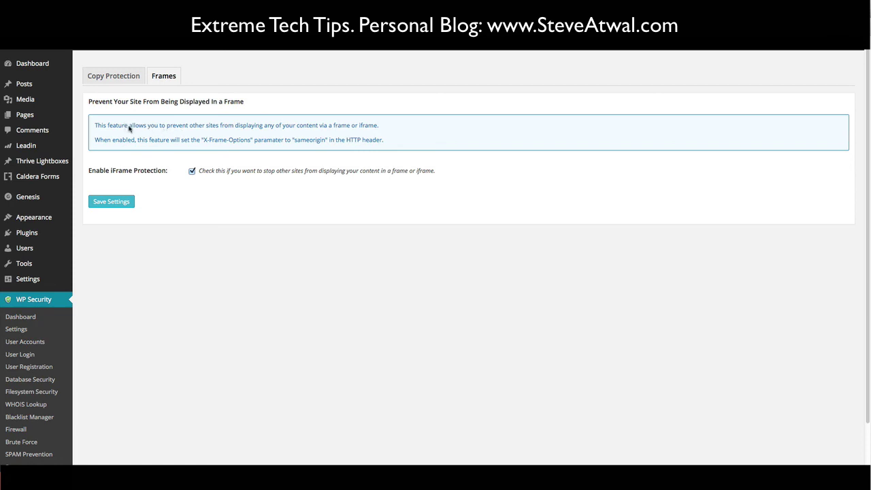
pyautogui.moveTo(129, 128); pyautogui.dragTo(379, 128)
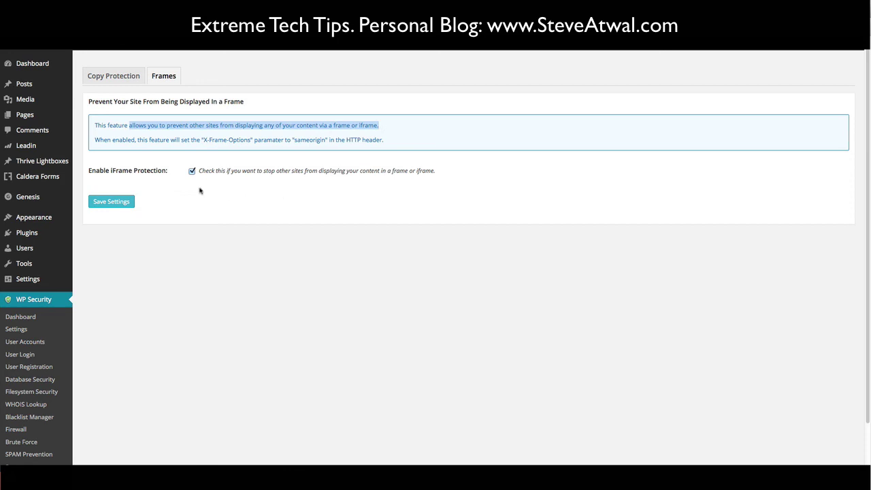
pyautogui.click(182, 249)
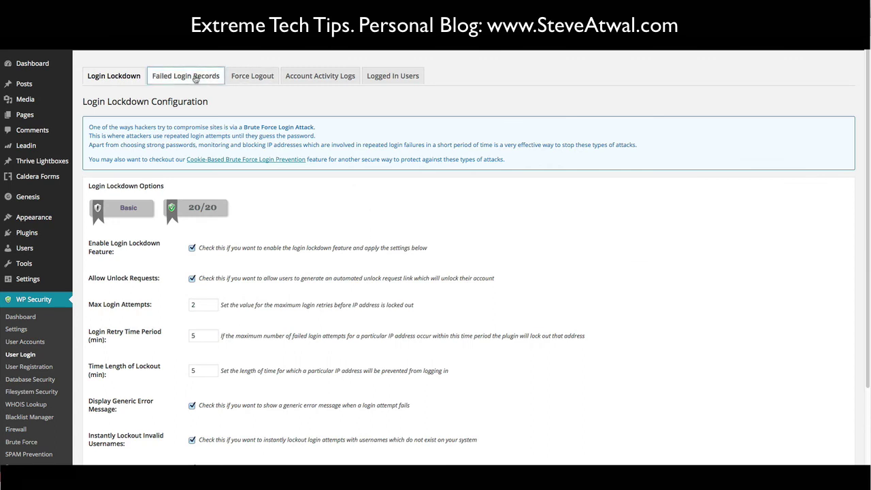
# - View the Failed Login Records, then the Blacklist Manager's IP ranges on the Ban Users tab
pyautogui.click(195, 78)
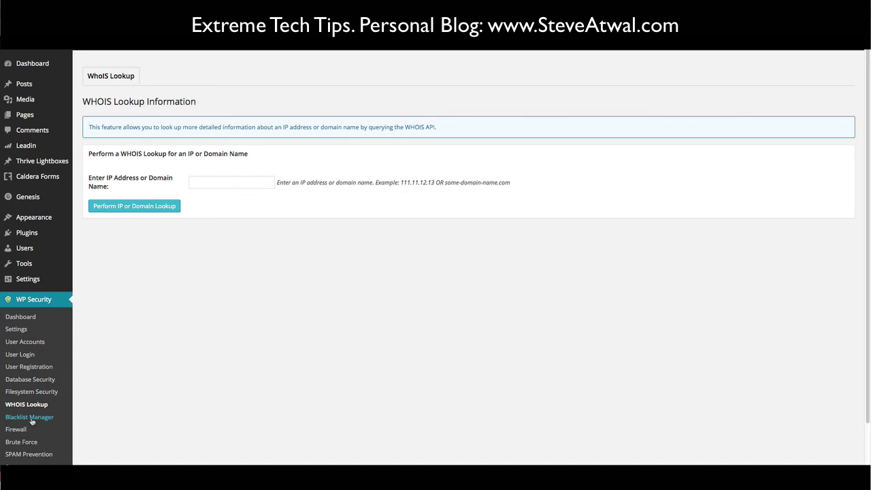
pyautogui.click(57, 413)
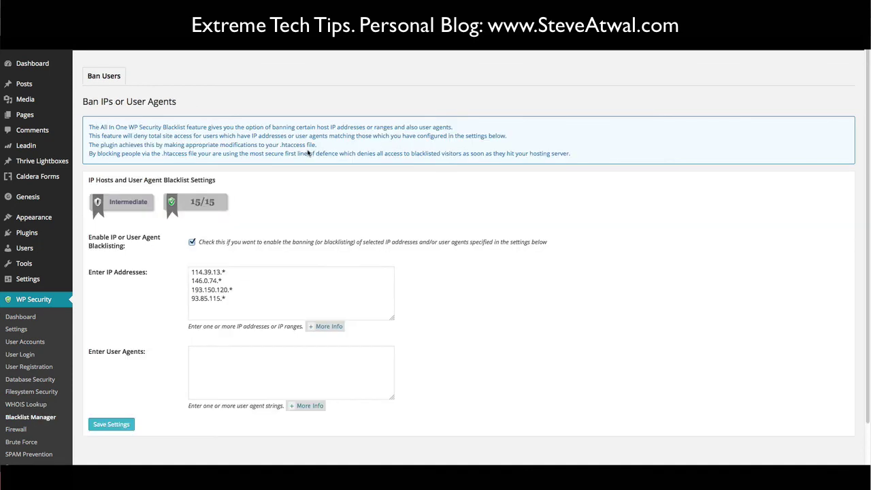